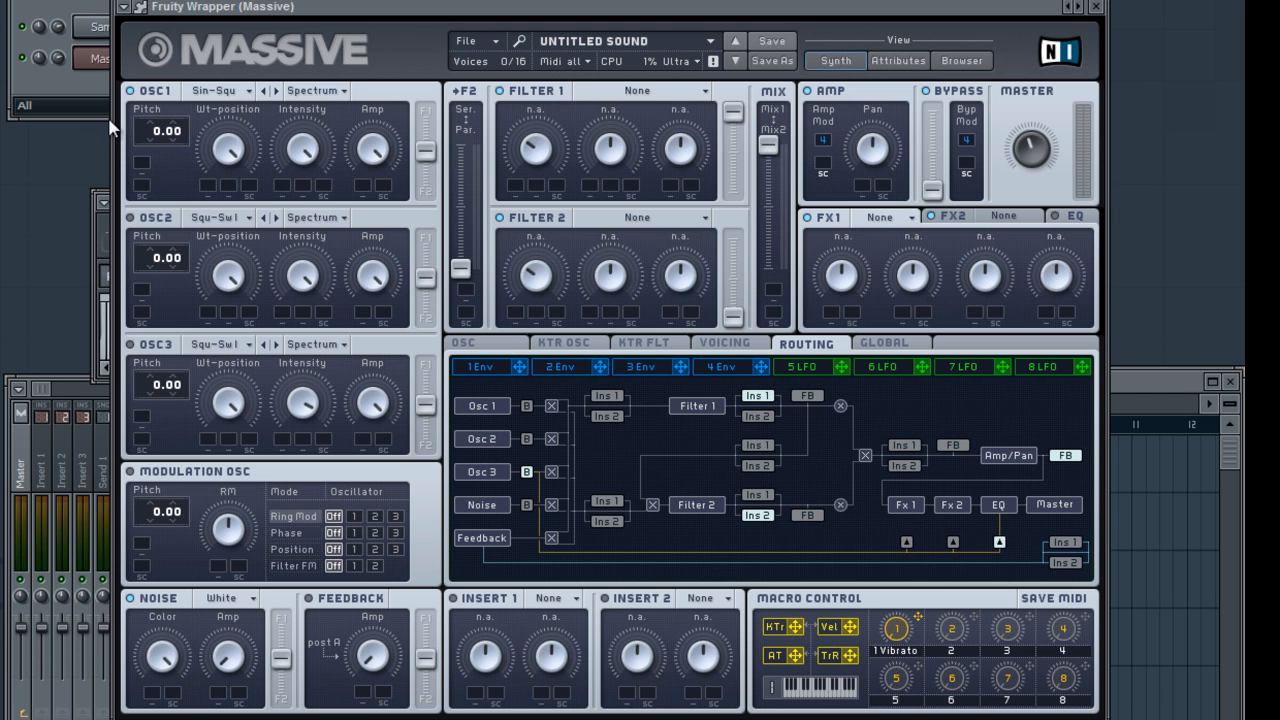
Switch oscillator 1 off and back on, and look through its wavetable list and its mode options
{"action": "left_click", "coordinate": [130, 91]}
{"action": "left_click", "coordinate": [130, 91]}
{"action": "left_click", "coordinate": [214, 90]}
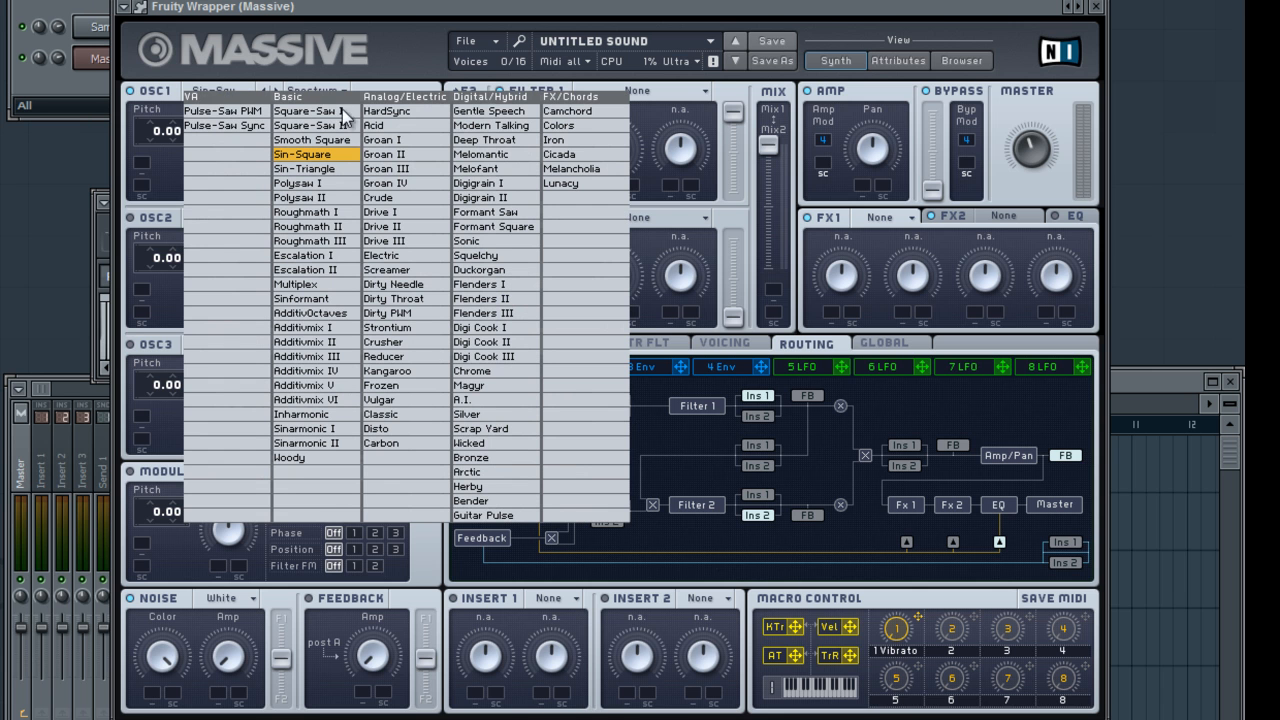
{"action": "left_click", "coordinate": [227, 64]}
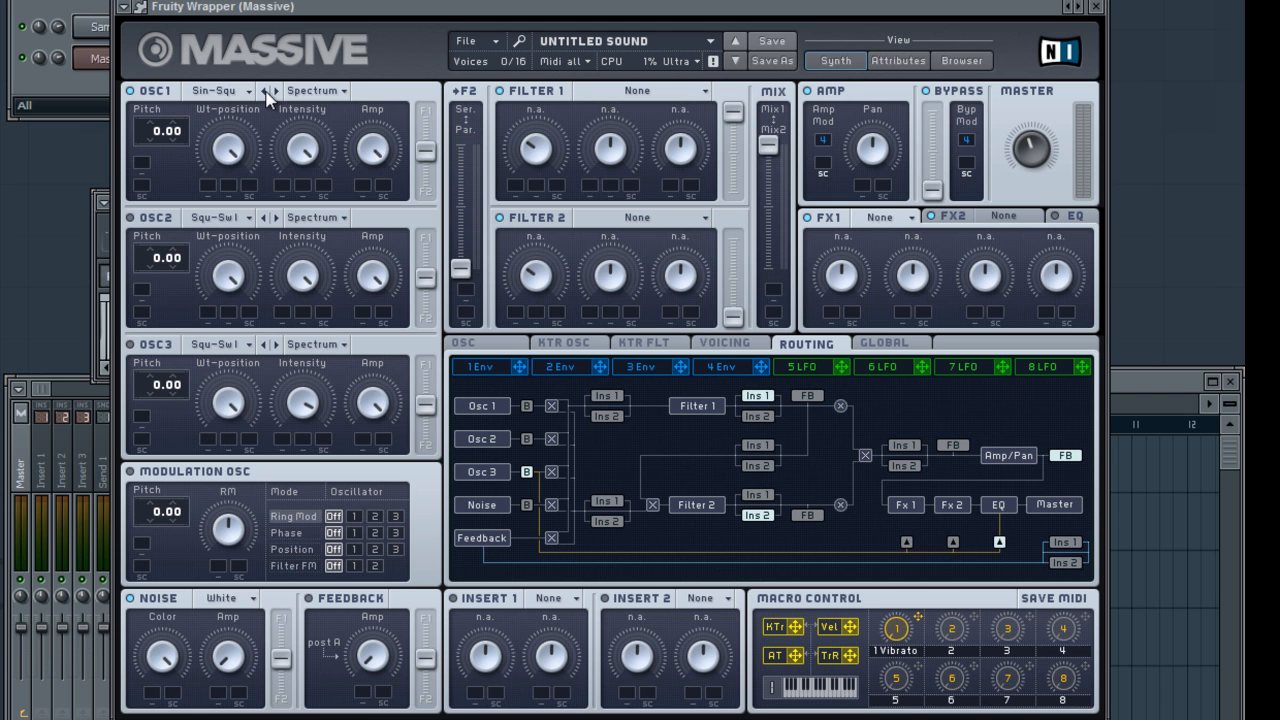
{"action": "left_click", "coordinate": [319, 90]}
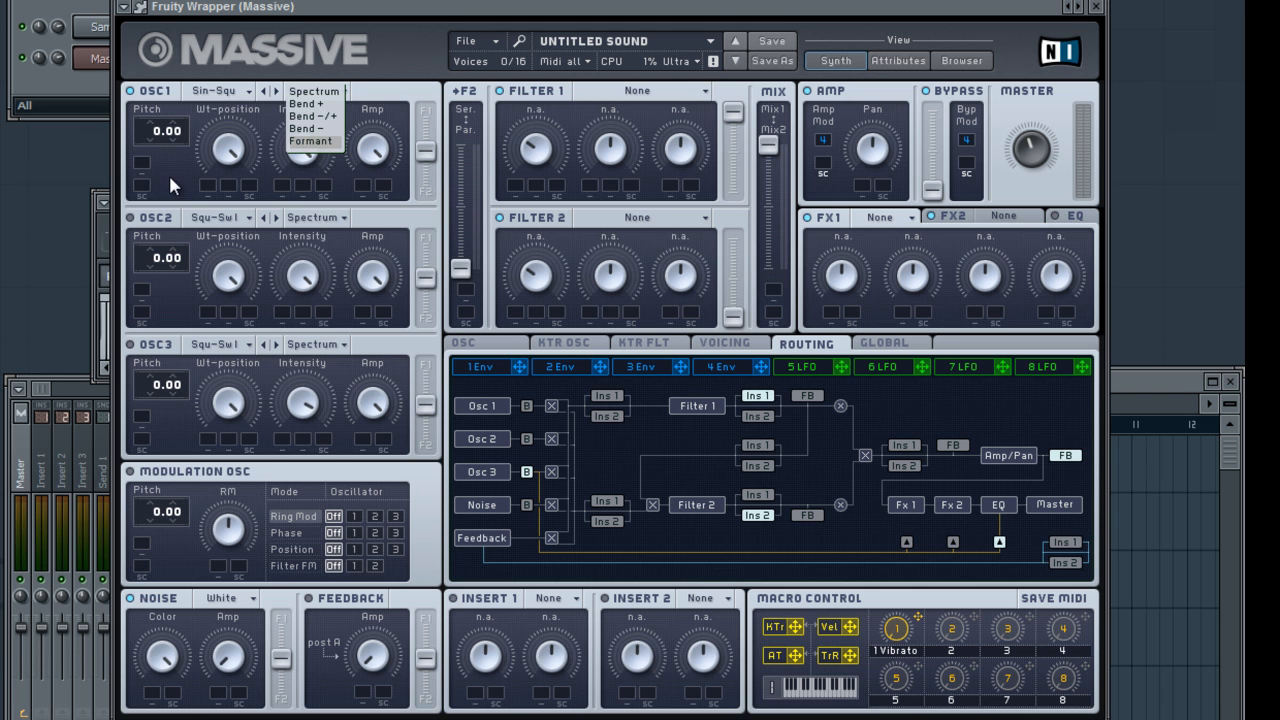
{"action": "left_click", "coordinate": [181, 198]}
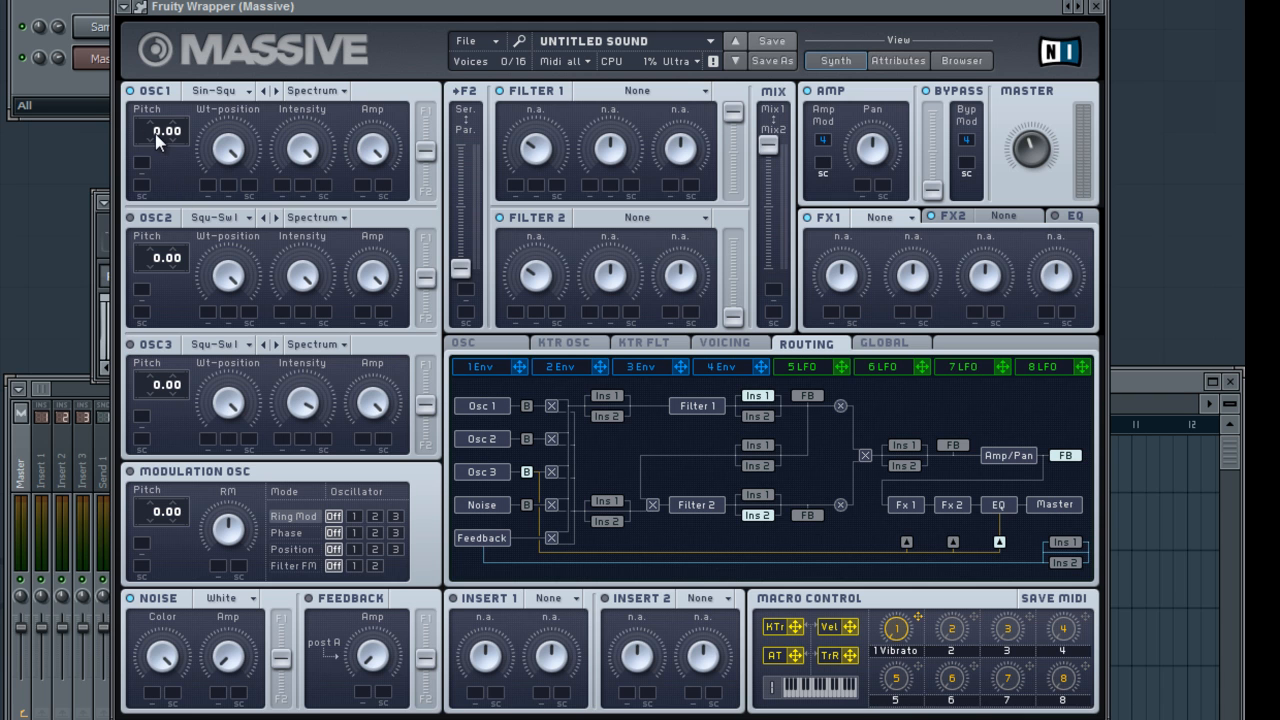
Select the Sin-Square wavetable for oscillator 1 and sweep its Wt-position to hear how the waveform changes
{"action": "mouse_move", "coordinate": [157, 137]}
{"action": "left_mouse_down"}
{"action": "mouse_move", "coordinate": [157, 115]}
{"action": "mouse_move", "coordinate": [168, 140]}
{"action": "mouse_move", "coordinate": [182, 137]}
{"action": "left_mouse_up"}
{"action": "left_click", "coordinate": [231, 100]}
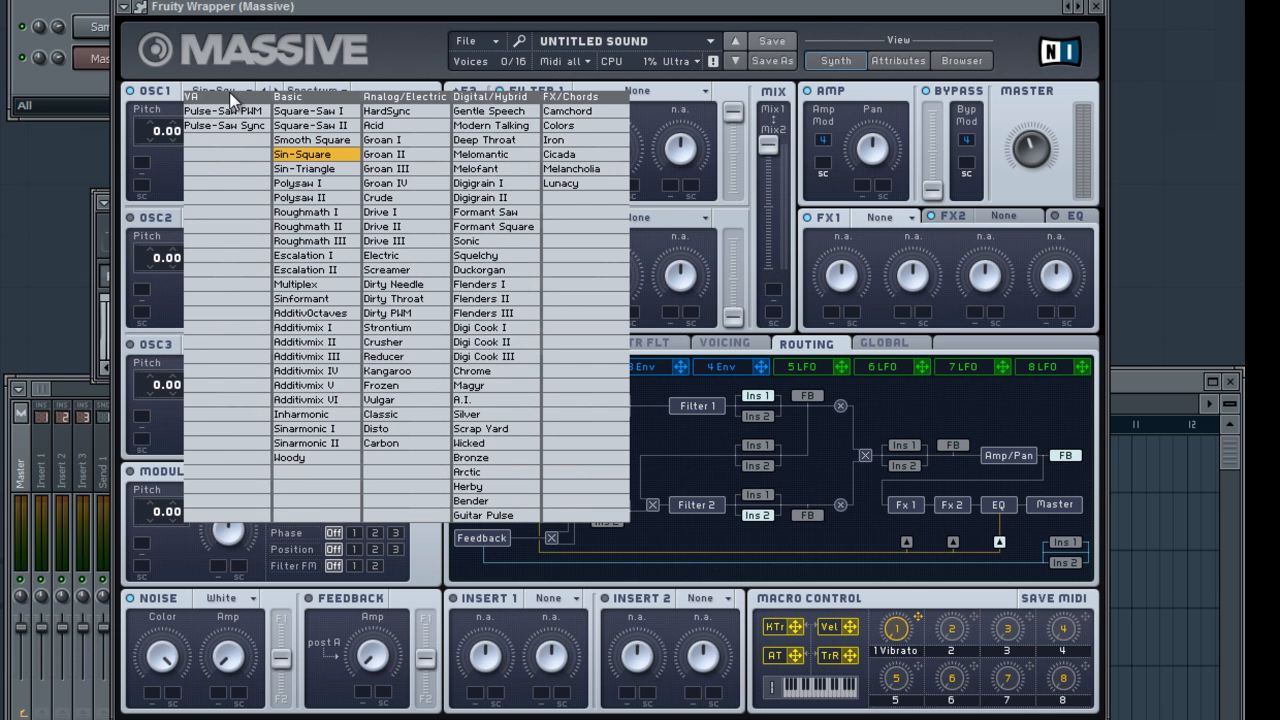
{"action": "left_click", "coordinate": [309, 156]}
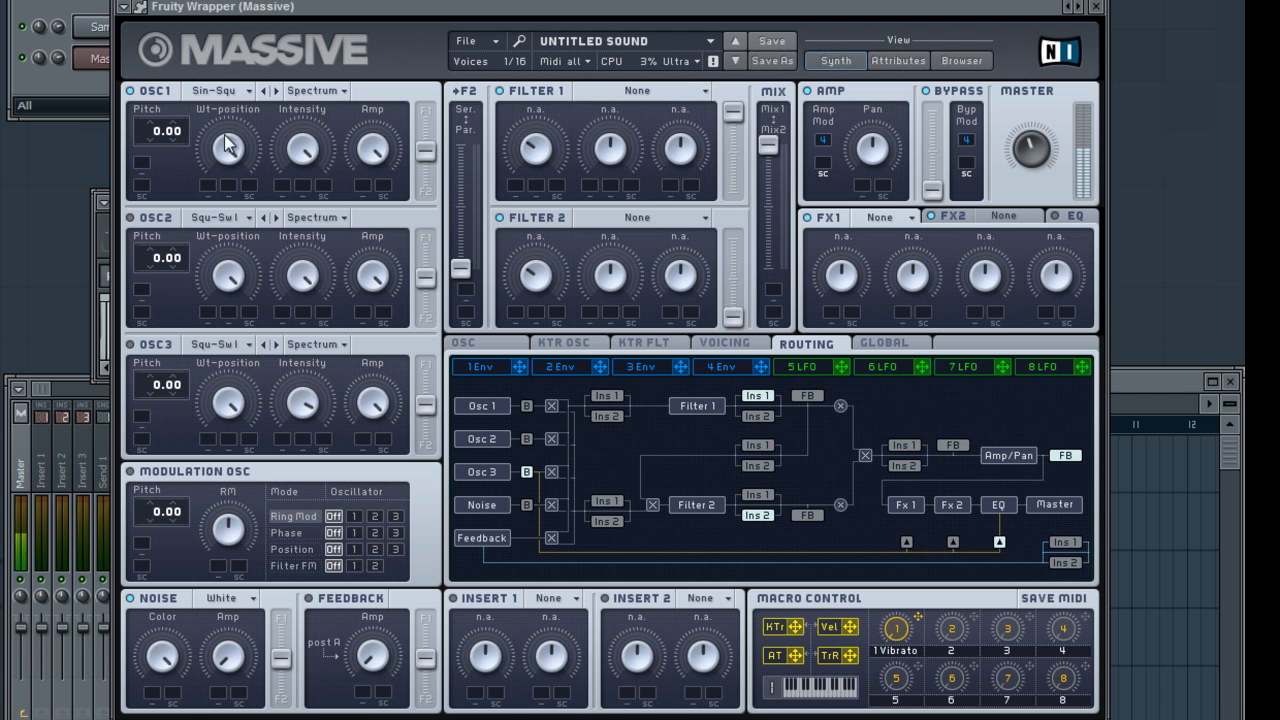
{"action": "left_click_drag", "start_coordinate": [224, 160], "coordinate": [236, 245]}
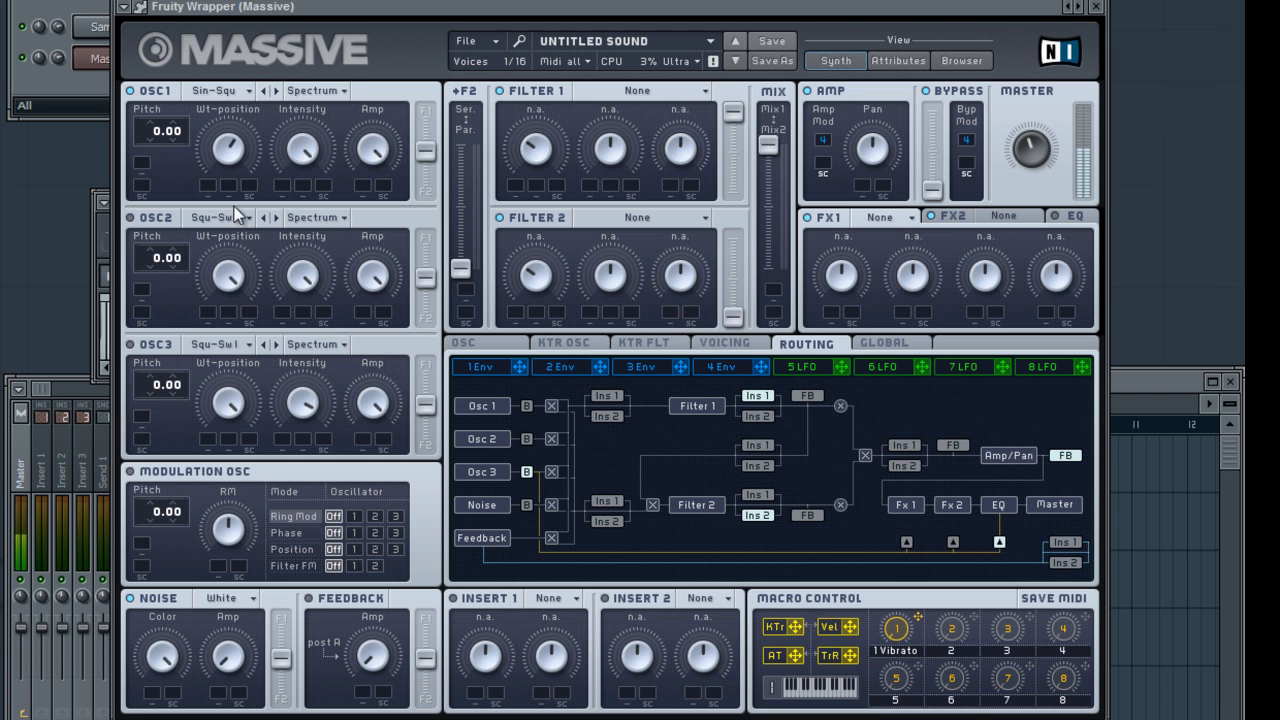
Try the Modern Talking wavetable on oscillator 1, sweep its Wt-position, and switch back to Sin-Square
{"action": "left_click", "coordinate": [217, 91]}
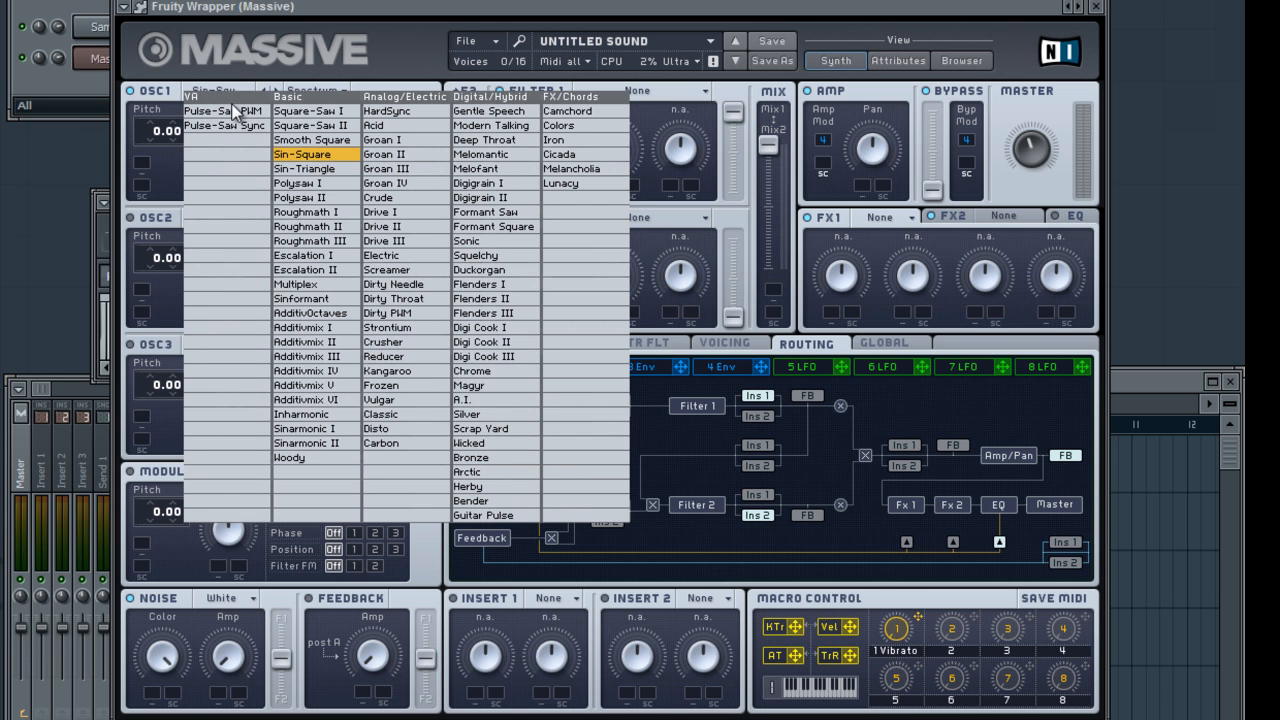
{"action": "left_click", "coordinate": [470, 138]}
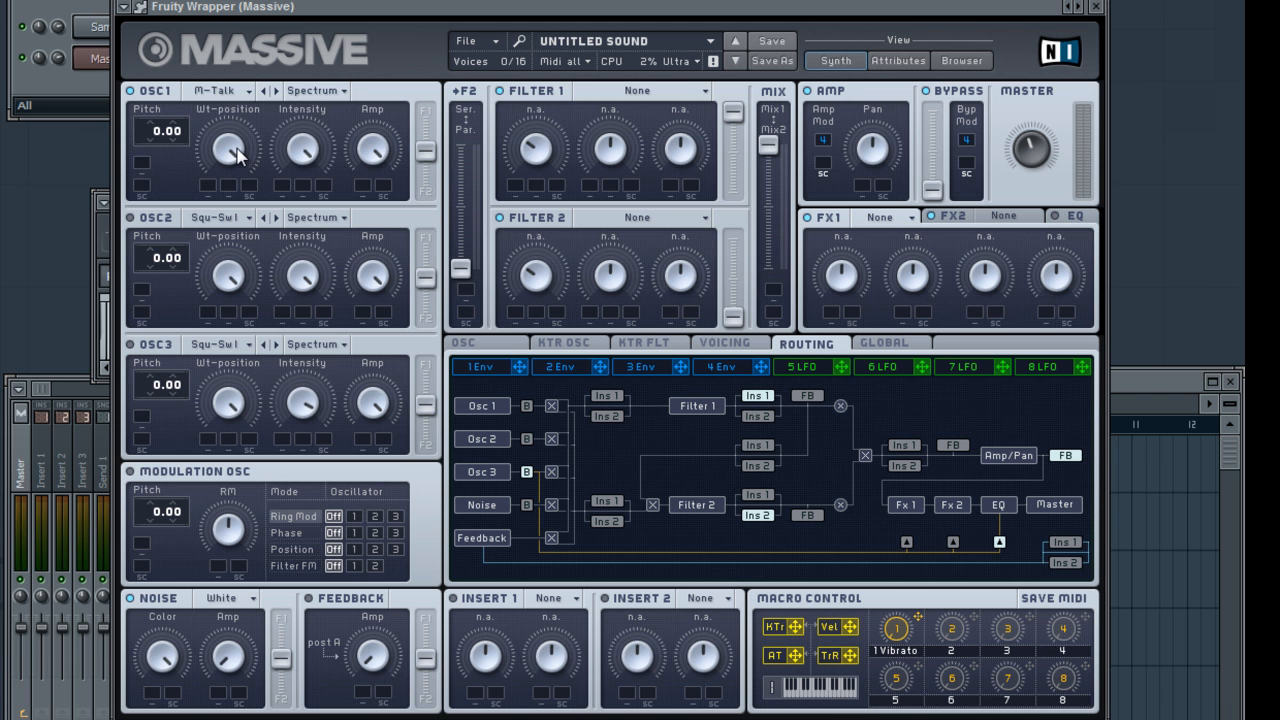
{"action": "left_click_drag", "start_coordinate": [237, 148], "coordinate": [206, 129]}
{"action": "left_click", "coordinate": [228, 96]}
Send oscillator 1 fully to filter 2 and reset its F1/F2 balance to the centre
{"action": "left_click_drag", "start_coordinate": [428, 147], "coordinate": [428, 192]}
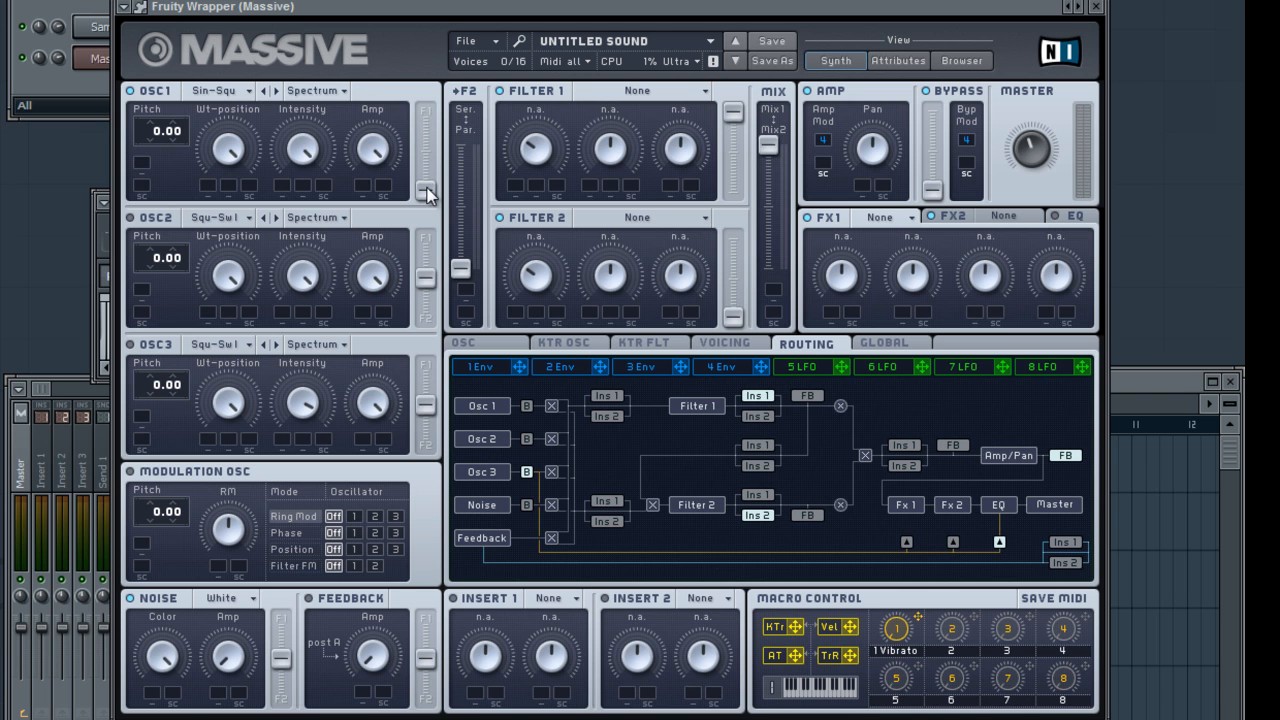
{"action": "double_click", "coordinate": [428, 192]}
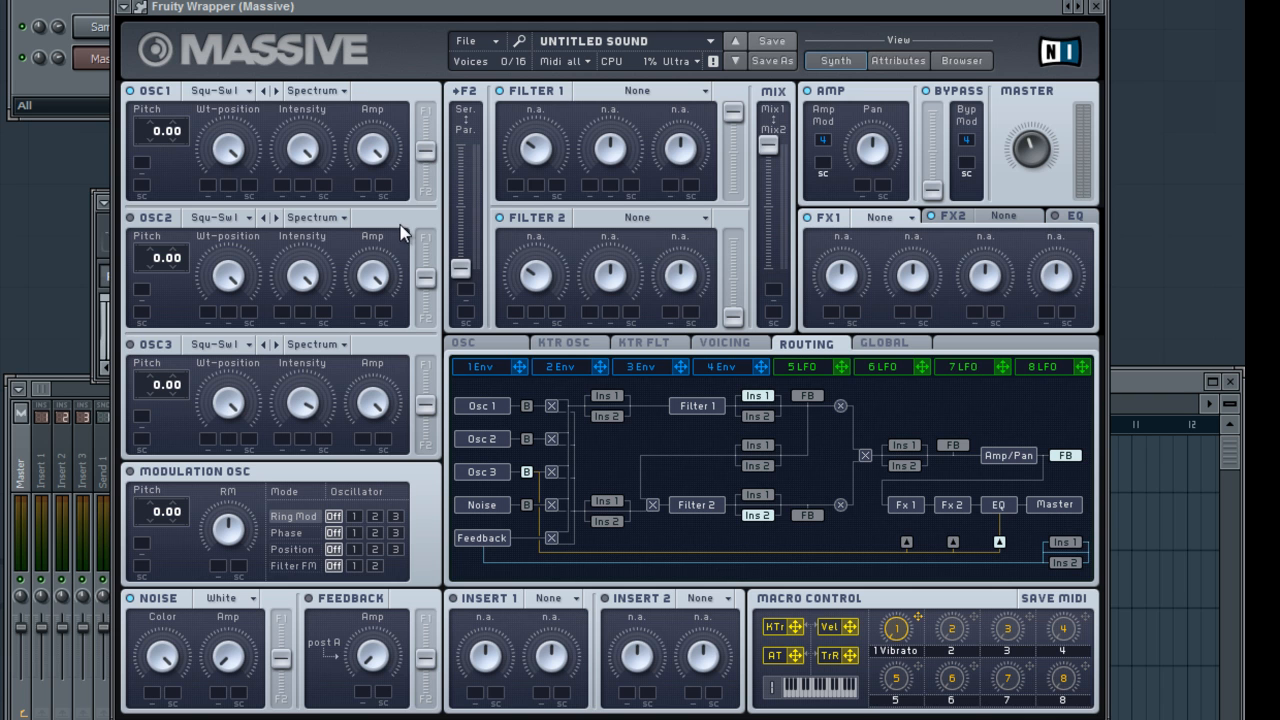
Try the filter routing faders: shift the mix fully to Mix2 and raise filter 2's output level to maximum
{"action": "left_click_drag", "start_coordinate": [461, 268], "coordinate": [461, 148]}
{"action": "left_click_drag", "start_coordinate": [769, 150], "coordinate": [763, 288]}
{"action": "left_click_drag", "start_coordinate": [768, 150], "coordinate": [760, 318]}
{"action": "left_click_drag", "start_coordinate": [769, 236], "coordinate": [777, 330]}
{"action": "left_click_drag", "start_coordinate": [736, 316], "coordinate": [727, 229]}
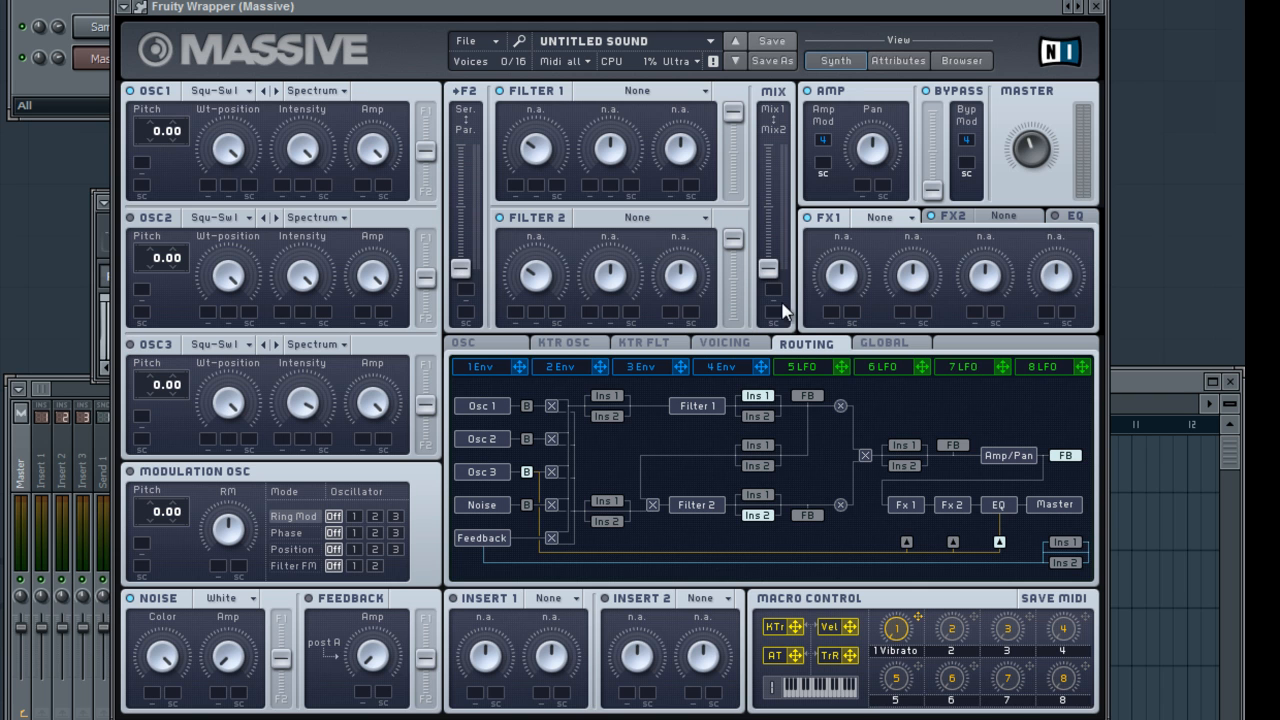
{"action": "mouse_move", "coordinate": [767, 270]}
{"action": "left_mouse_down"}
{"action": "mouse_move", "coordinate": [769, 152]}
{"action": "mouse_move", "coordinate": [768, 292]}
{"action": "left_mouse_up"}
Try serial filter routing with filter 1 set to Lowpass 4, and return the routing to parallel and the mix to Mix1
{"action": "left_click_drag", "start_coordinate": [462, 270], "coordinate": [462, 148]}
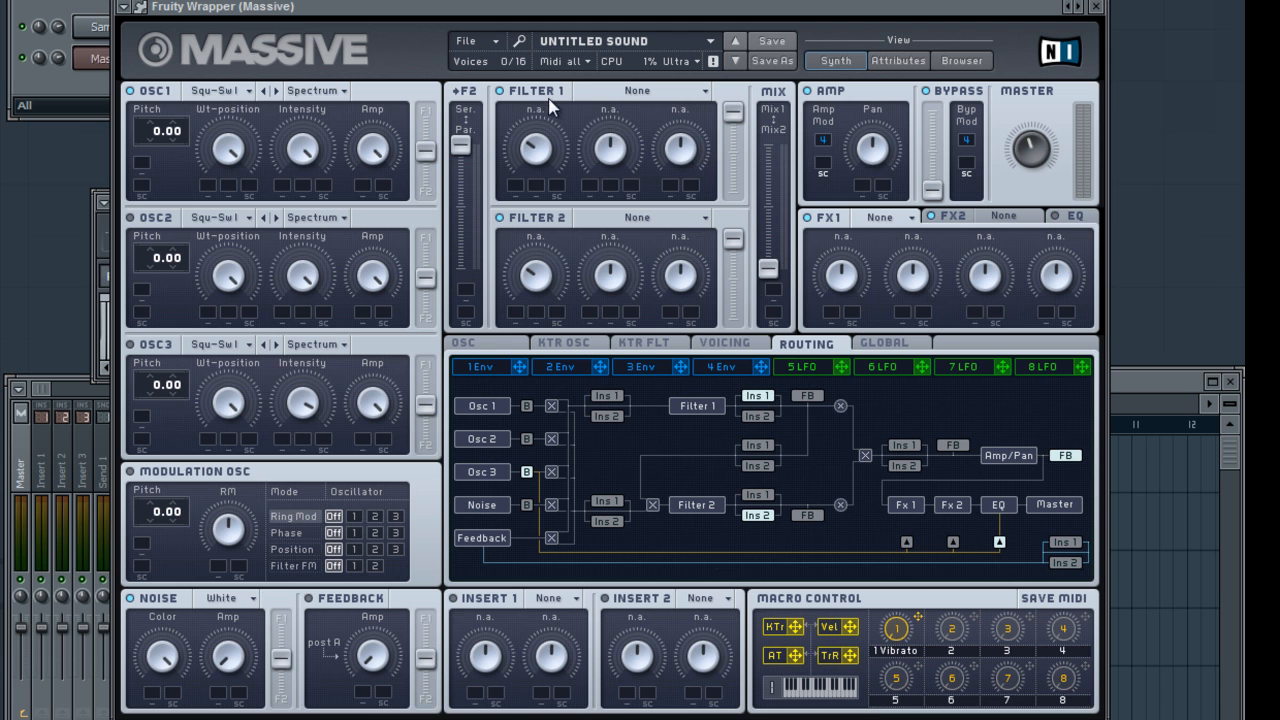
{"action": "left_click", "coordinate": [620, 93]}
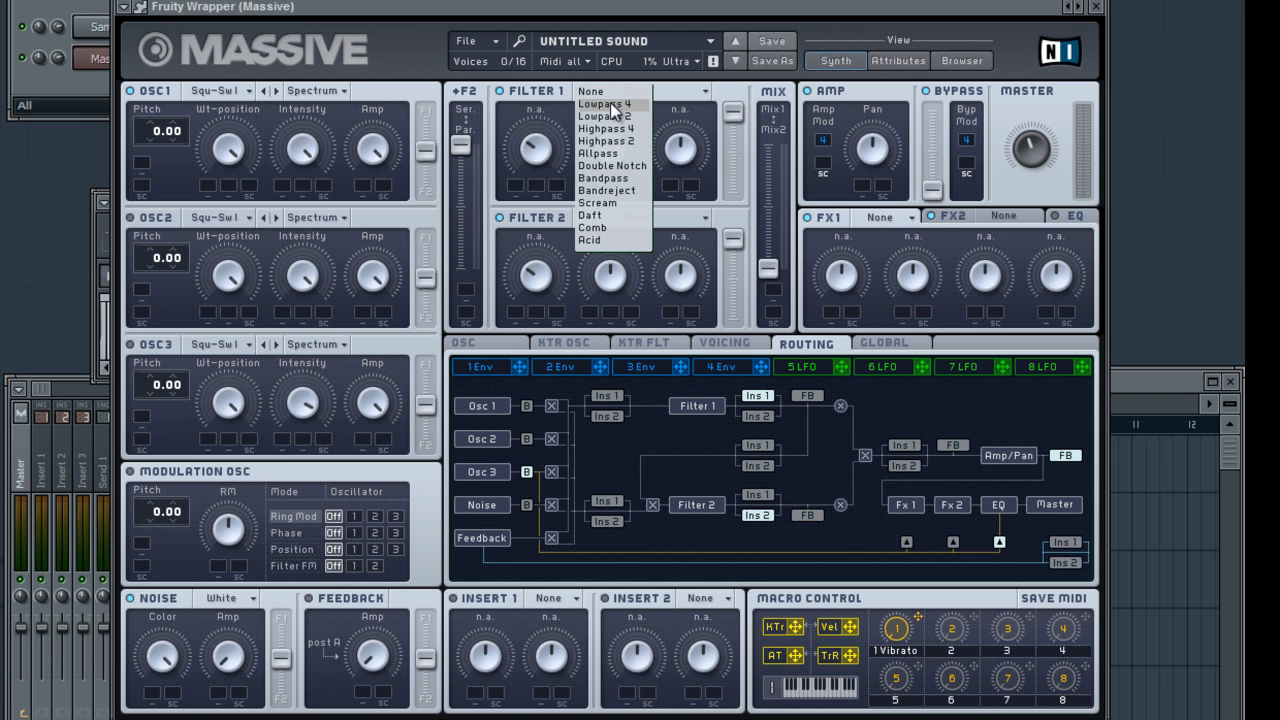
{"action": "left_click", "coordinate": [609, 104]}
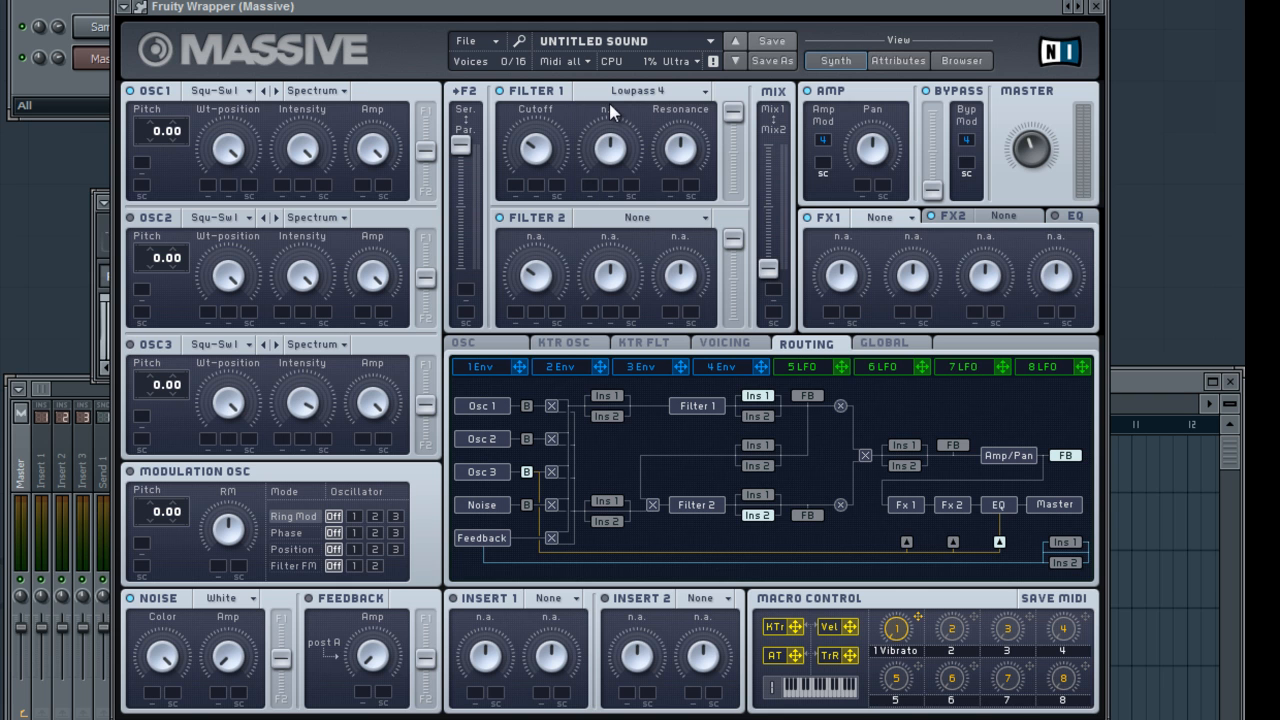
{"action": "left_click_drag", "start_coordinate": [460, 155], "coordinate": [475, 325]}
{"action": "left_click_drag", "start_coordinate": [778, 274], "coordinate": [768, 93]}
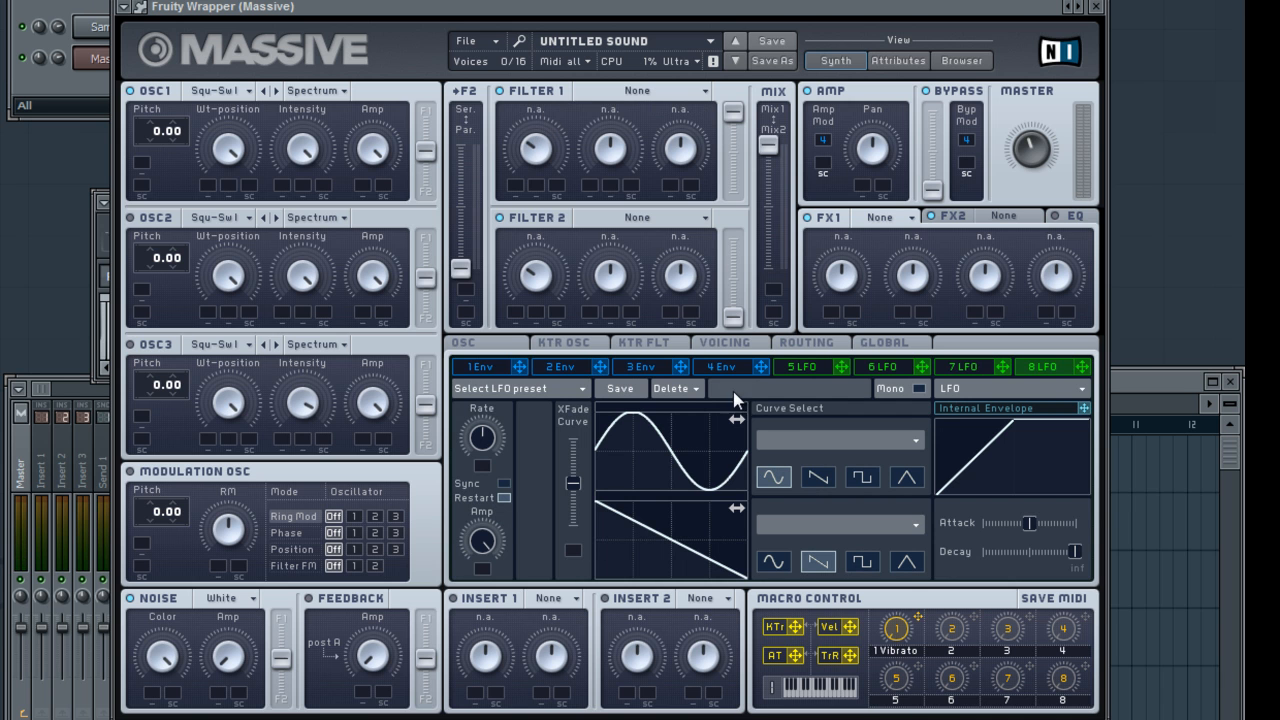
Look through the settings of the envelopes and of LFOs 5 to 8
{"action": "left_click", "coordinate": [495, 367]}
{"action": "left_click", "coordinate": [577, 373]}
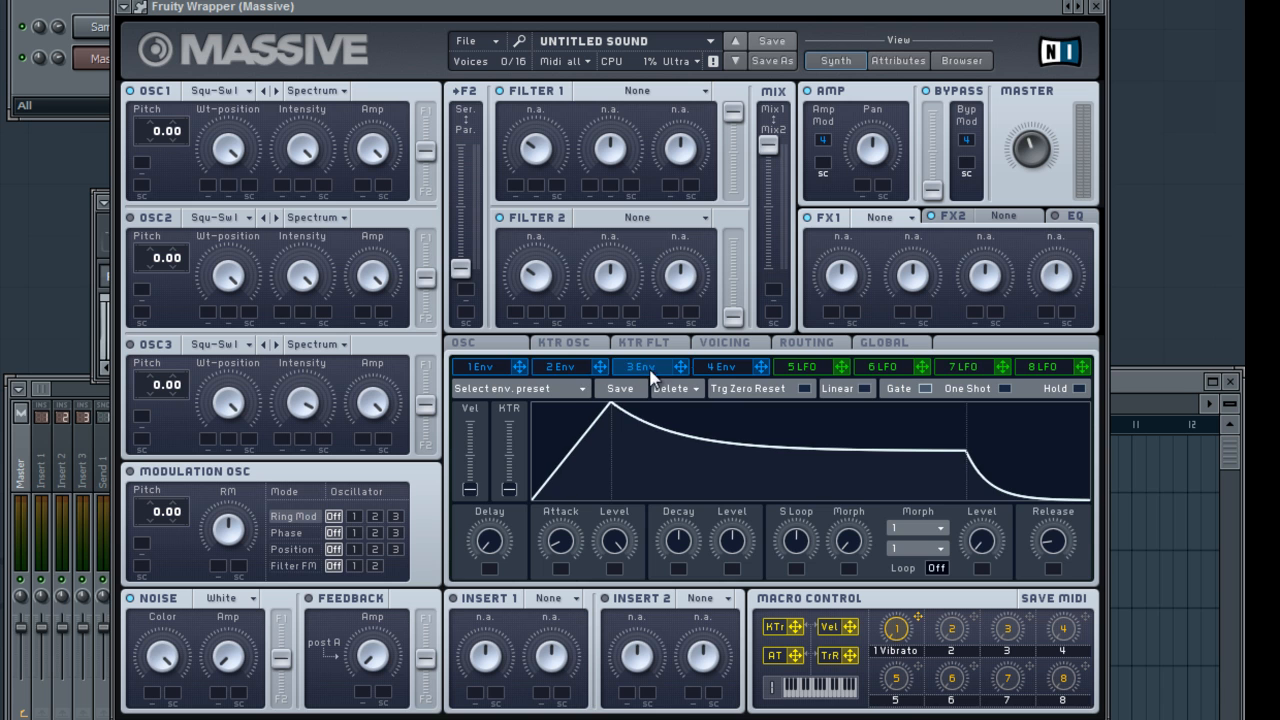
{"action": "left_click", "coordinate": [718, 372]}
{"action": "left_click", "coordinate": [880, 371]}
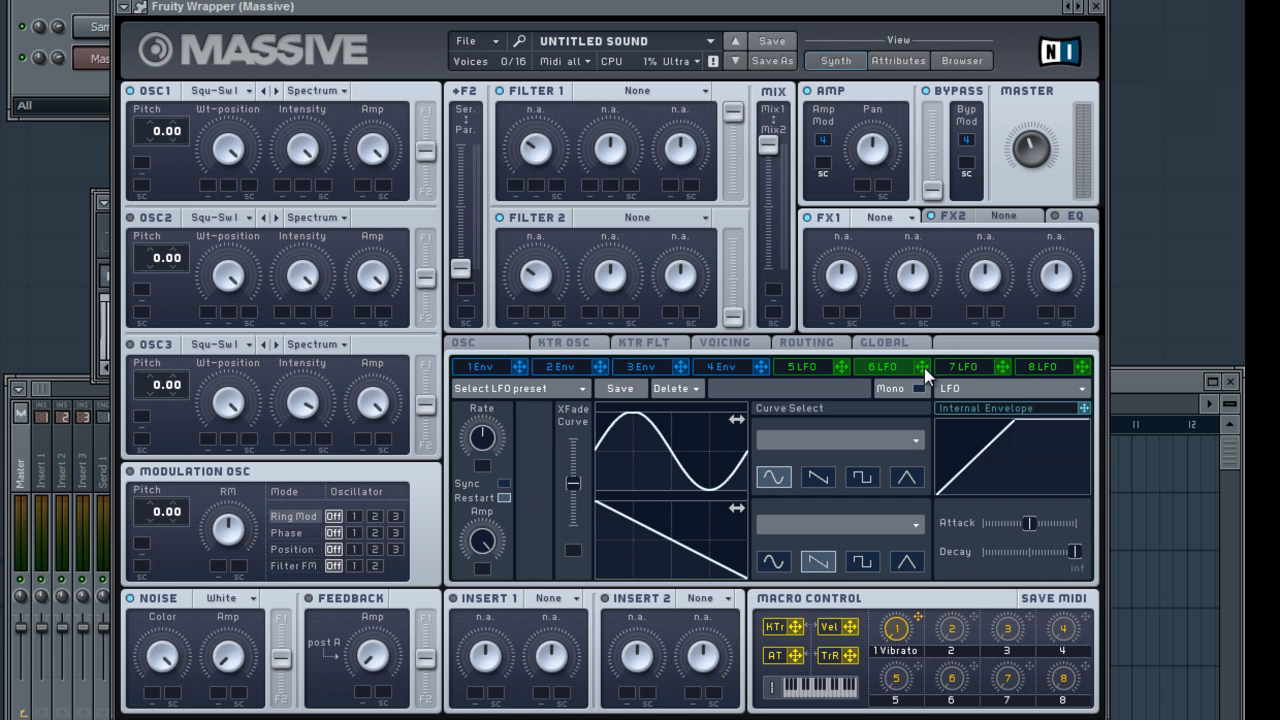
{"action": "left_click", "coordinate": [965, 372]}
{"action": "left_click", "coordinate": [1043, 372]}
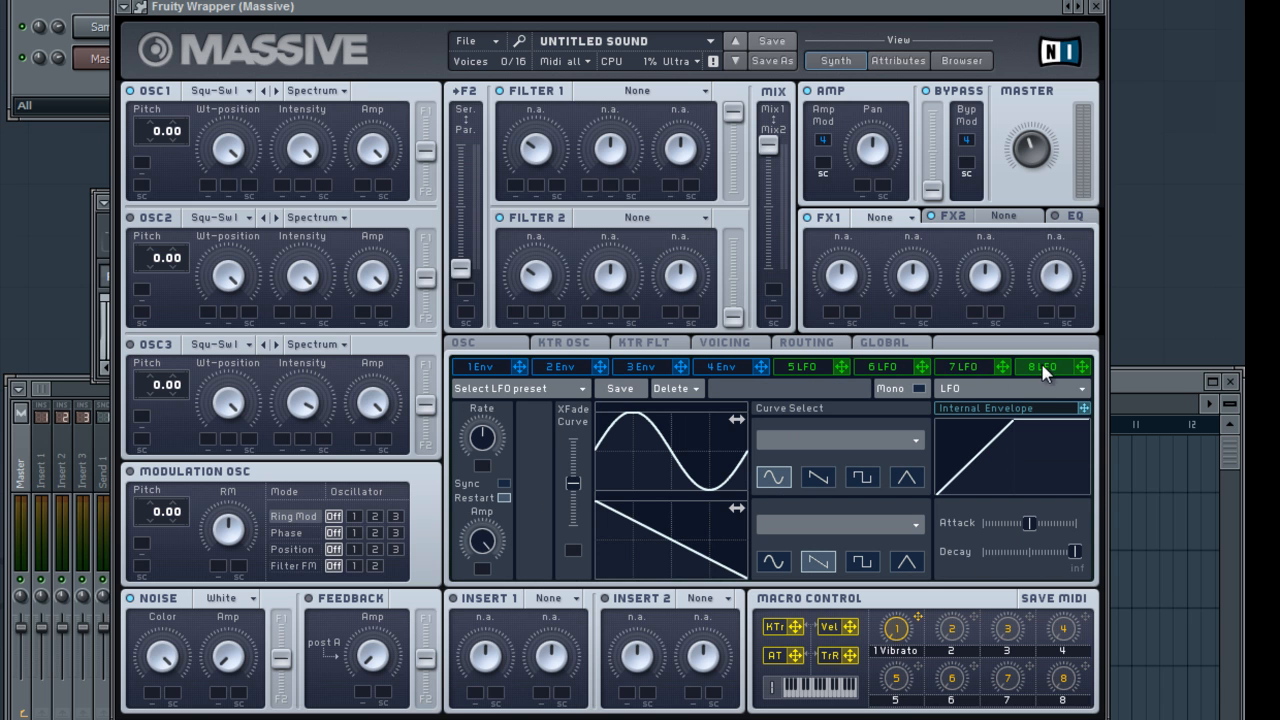
Try different attack and release times on envelope 1 and a different XFade Curve position on LFO 5
{"action": "left_click", "coordinate": [484, 372]}
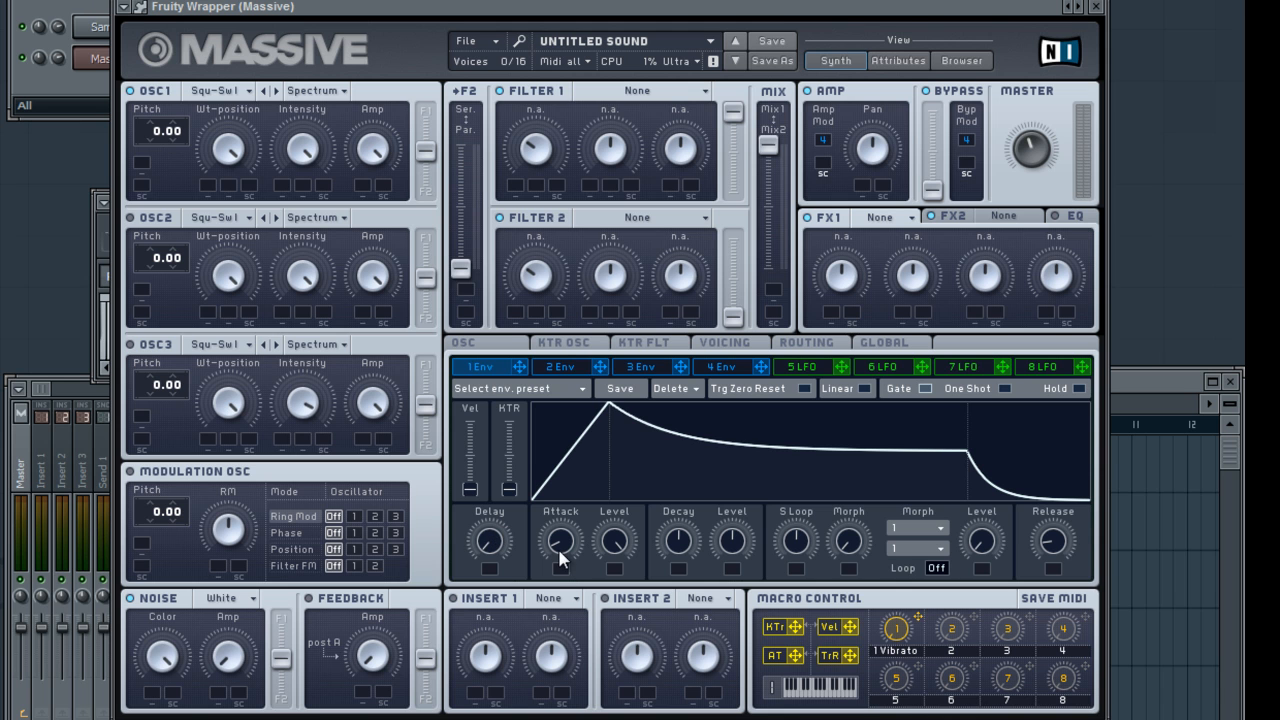
{"action": "left_click_drag", "start_coordinate": [561, 550], "coordinate": [838, 500]}
{"action": "left_click_drag", "start_coordinate": [1055, 541], "coordinate": [763, 363]}
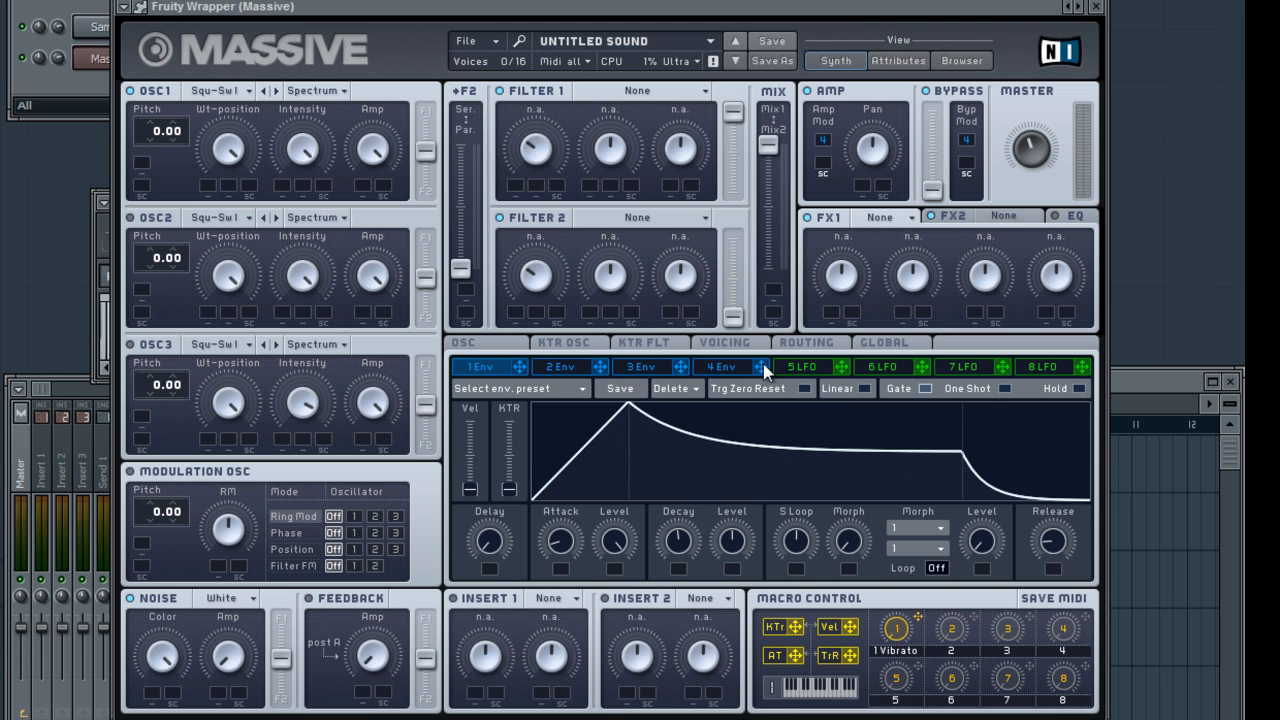
{"action": "left_click", "coordinate": [815, 366]}
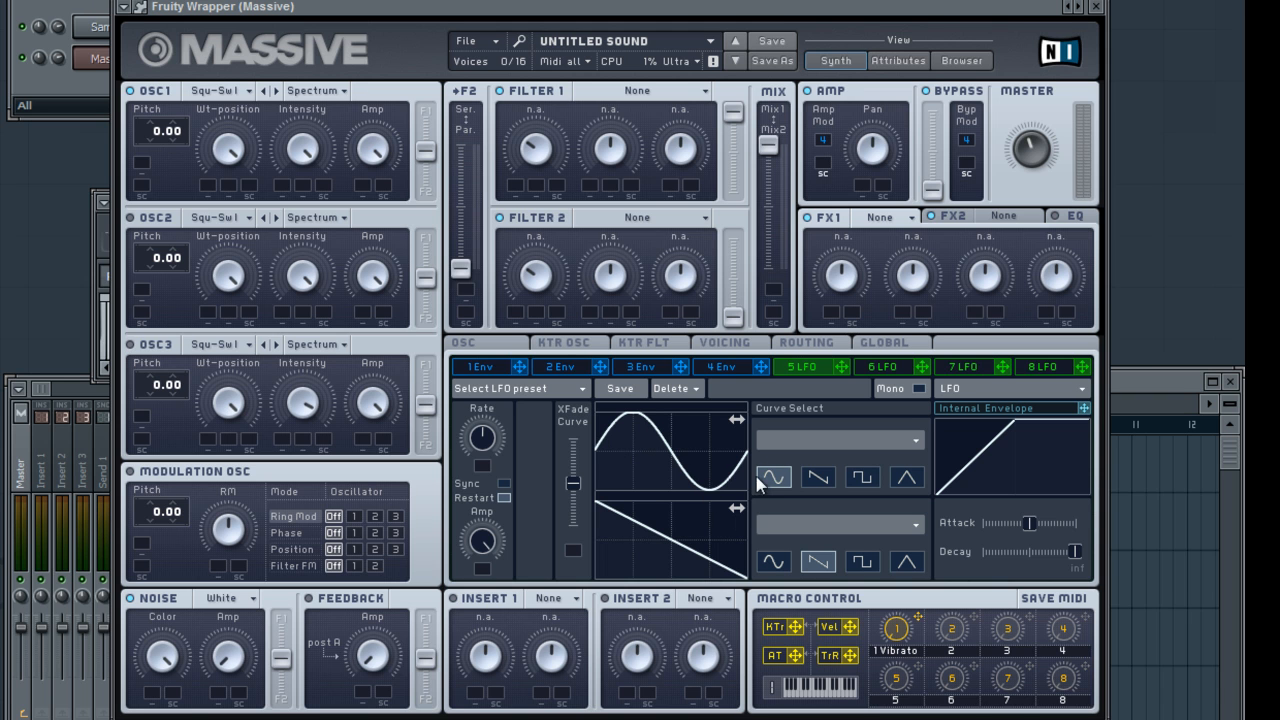
{"action": "left_click_drag", "start_coordinate": [573, 525], "coordinate": [590, 483]}
Assign envelope 1 to the first modulation slot of filter 1's first knob and give it a wide upward range
{"action": "left_click", "coordinate": [488, 367]}
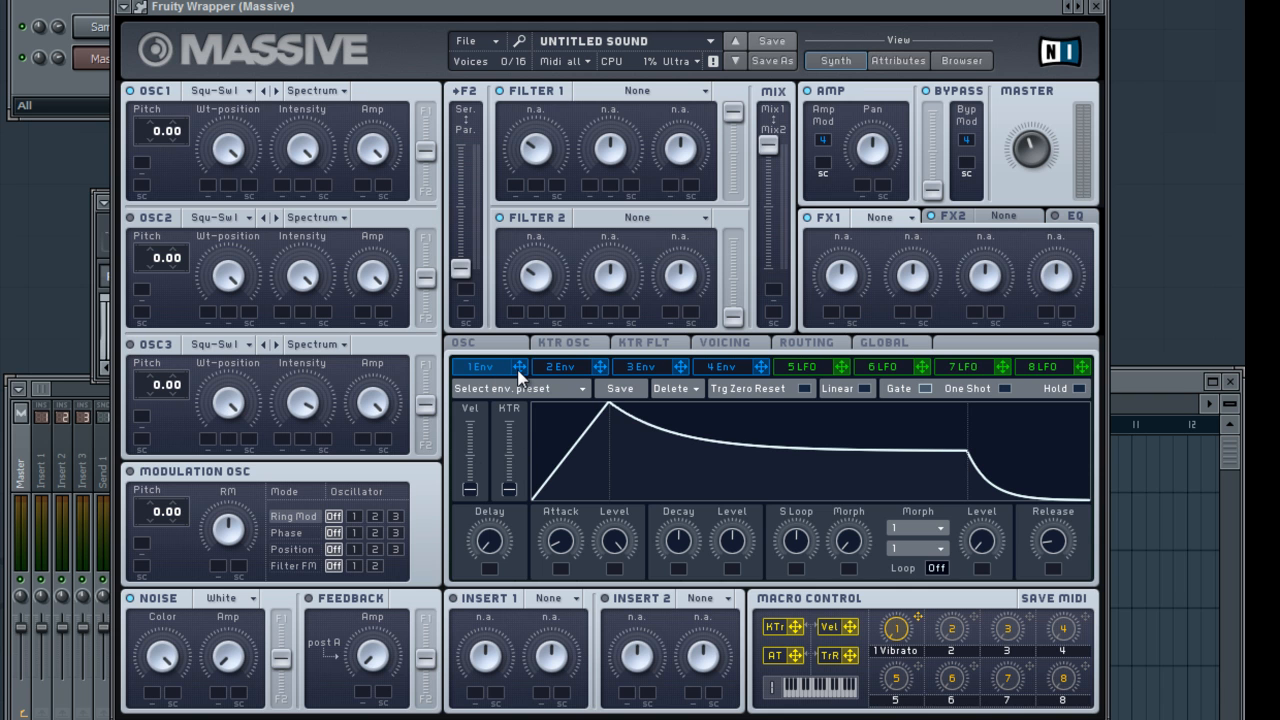
{"action": "left_click_drag", "start_coordinate": [518, 369], "coordinate": [514, 189]}
{"action": "left_click_drag", "start_coordinate": [519, 172], "coordinate": [527, 125]}
Set filter 1 to Lowpass 4 and lengthen envelope 1's attack
{"action": "left_click", "coordinate": [631, 89]}
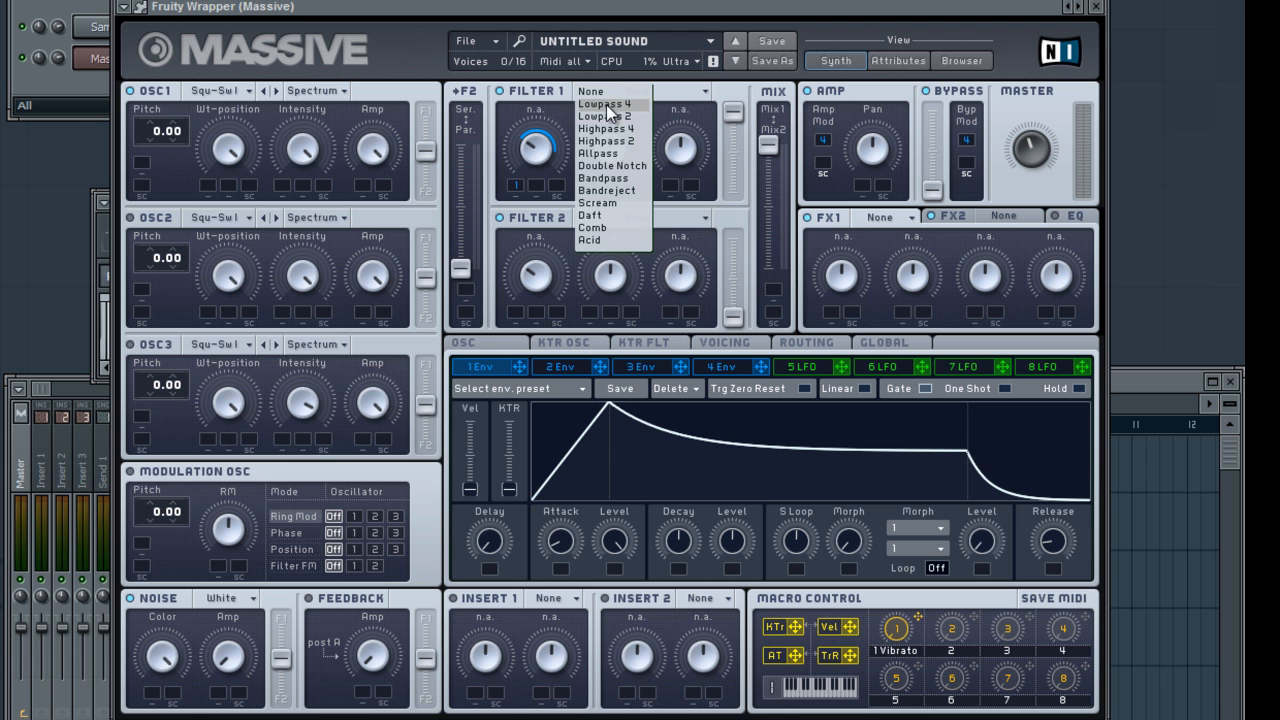
{"action": "left_click", "coordinate": [604, 104]}
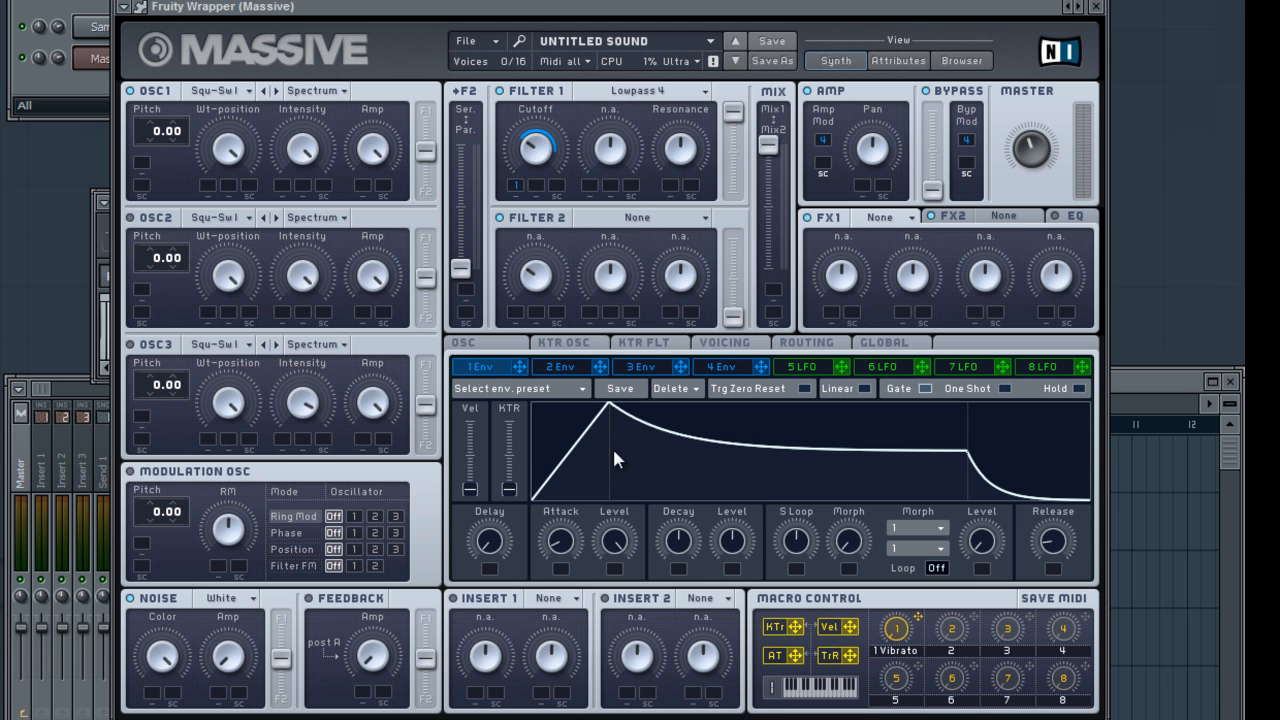
{"action": "left_click_drag", "start_coordinate": [570, 549], "coordinate": [575, 495]}
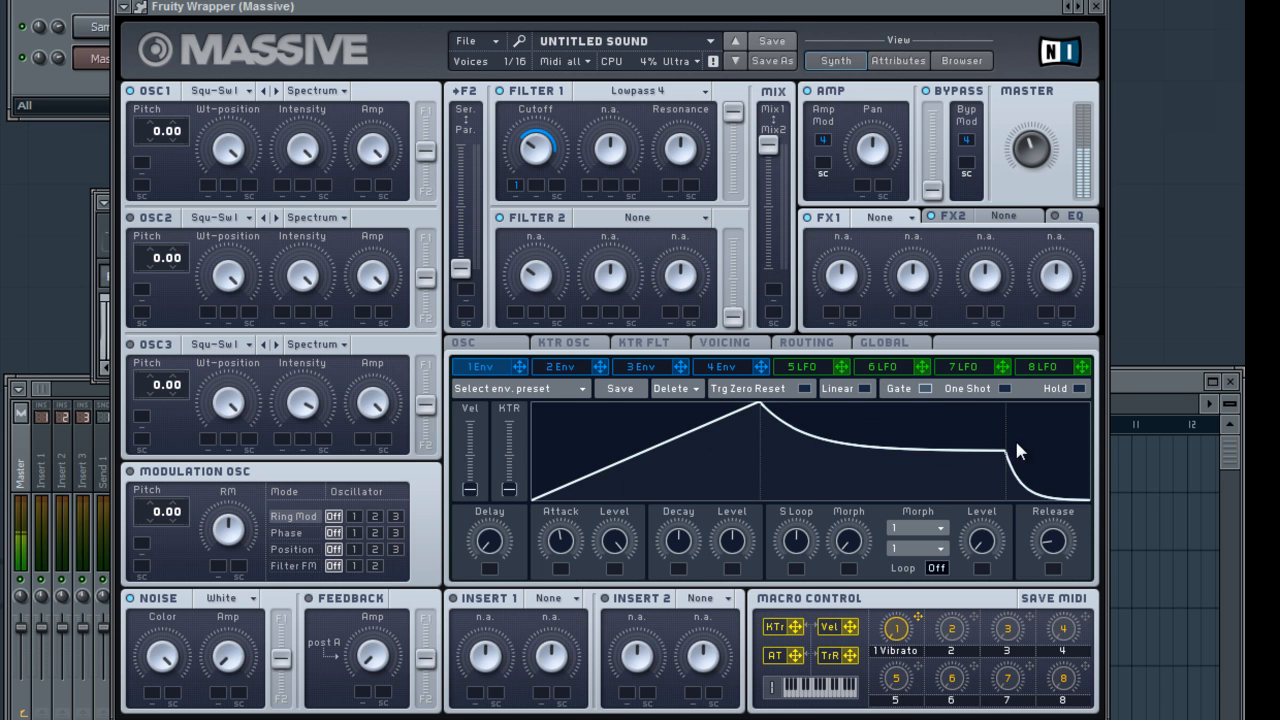
{"action": "left_click_drag", "start_coordinate": [1013, 412], "coordinate": [1020, 408]}
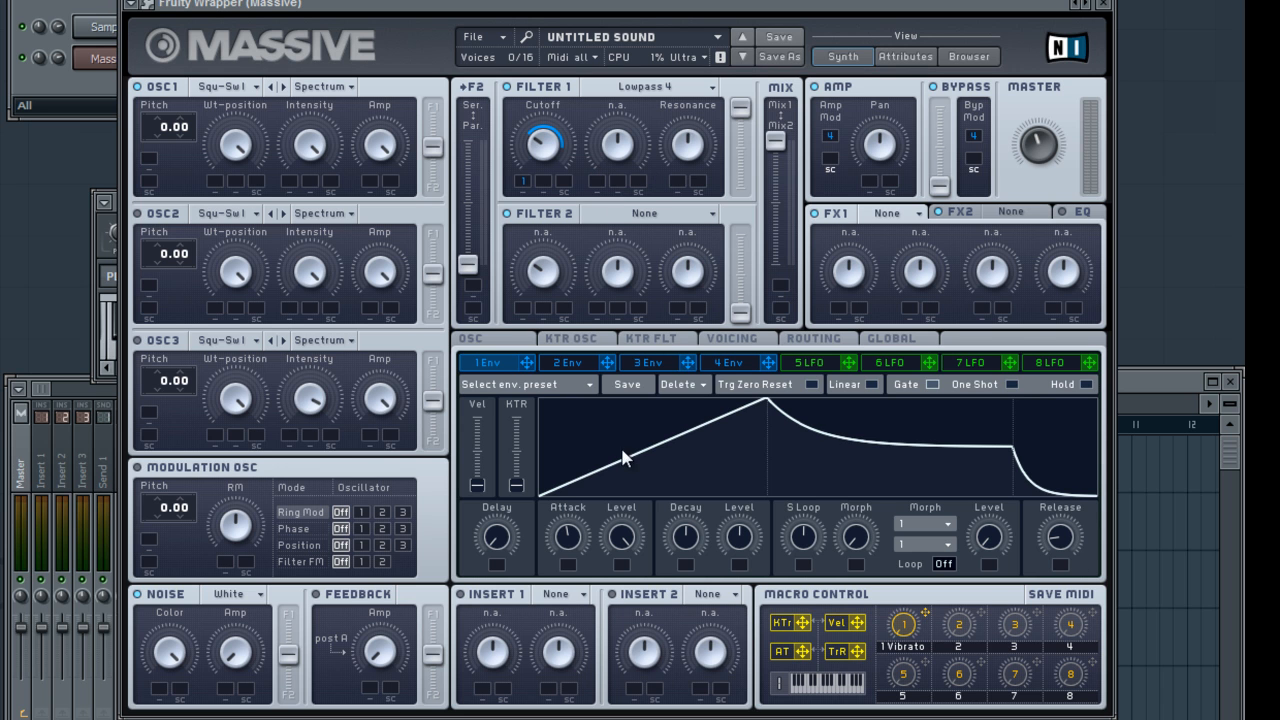
Raise LFO 5's XFade Curve, assign LFO 5 to filter 1's cutoff in place of envelope 1, and raise the cutoff
{"action": "left_click", "coordinate": [826, 372]}
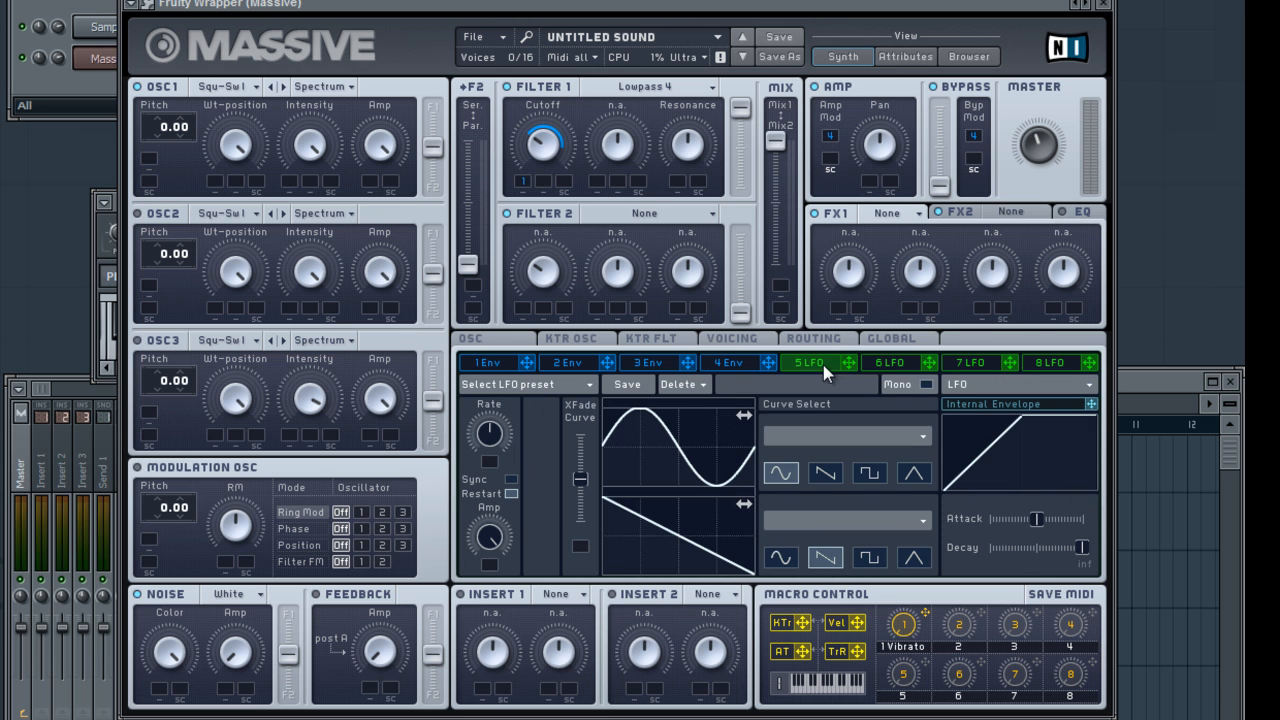
{"action": "left_click_drag", "start_coordinate": [582, 480], "coordinate": [586, 425]}
{"action": "left_click_drag", "start_coordinate": [849, 362], "coordinate": [526, 183]}
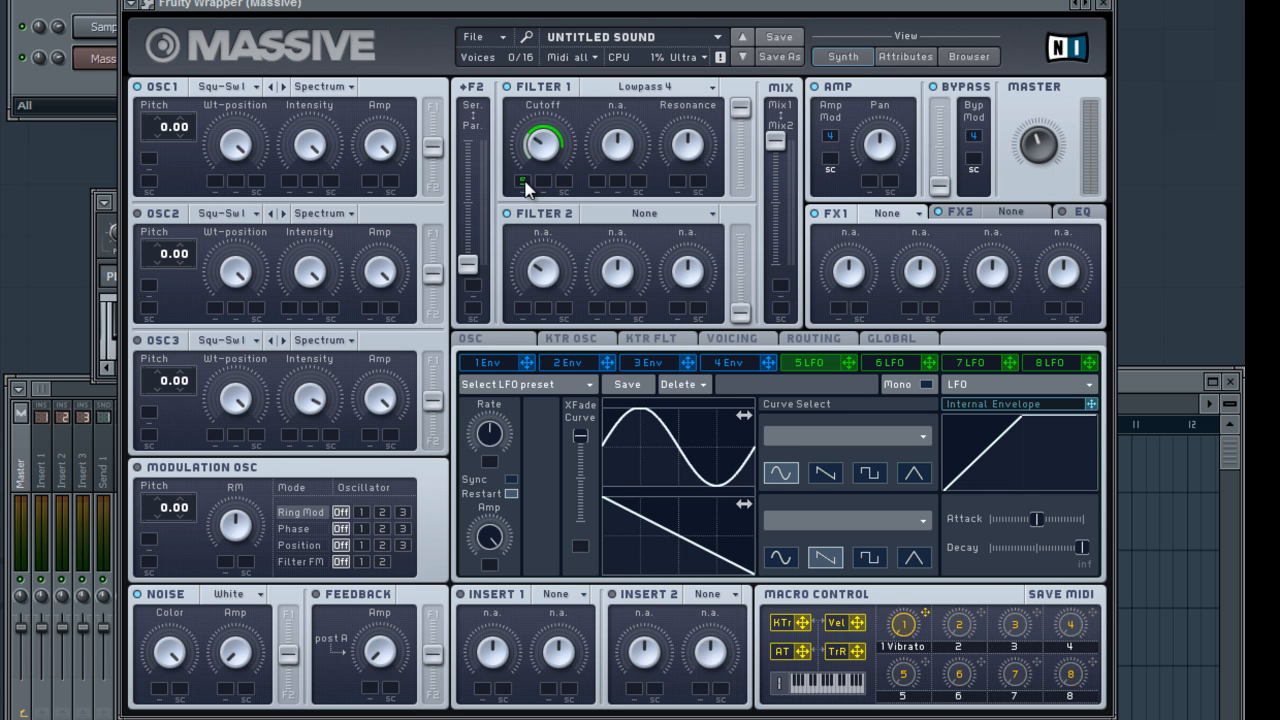
{"action": "left_click_drag", "start_coordinate": [529, 137], "coordinate": [523, 99]}
In the signal routing, try Insert 1 between the filters and before the amp, and place it directly after filter 1
{"action": "left_click", "coordinate": [814, 339]}
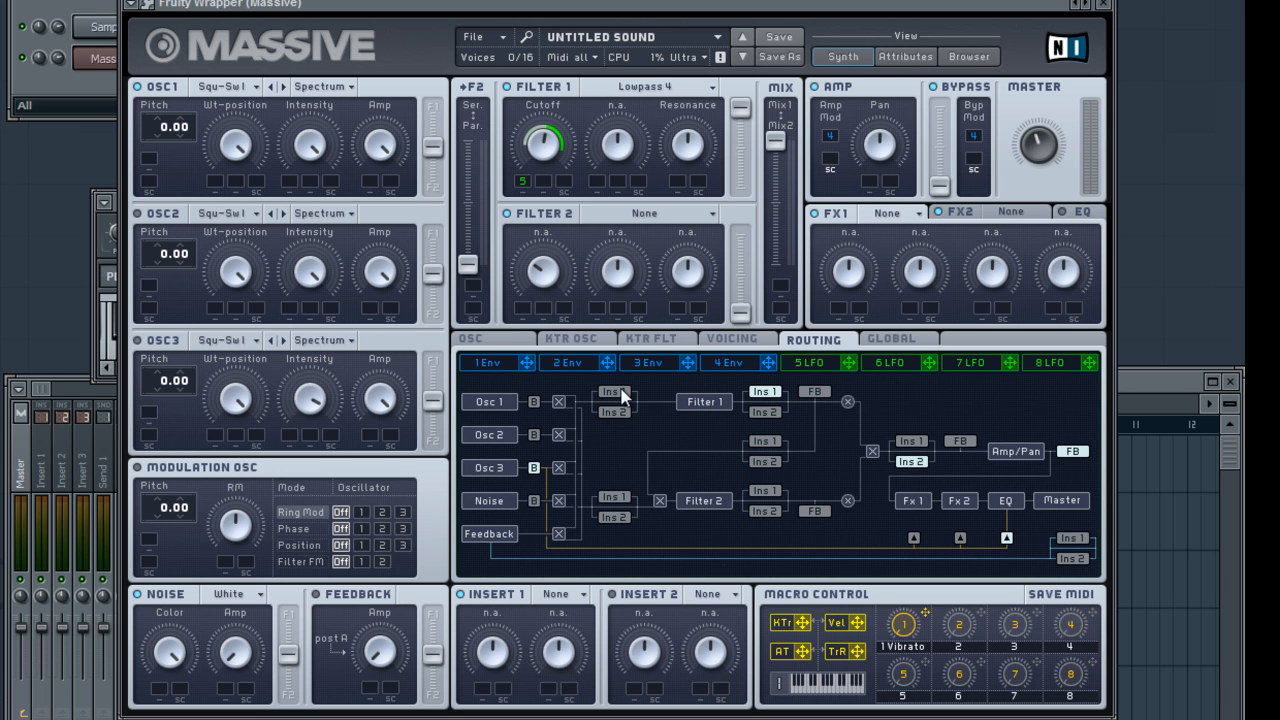
{"action": "left_click", "coordinate": [762, 442]}
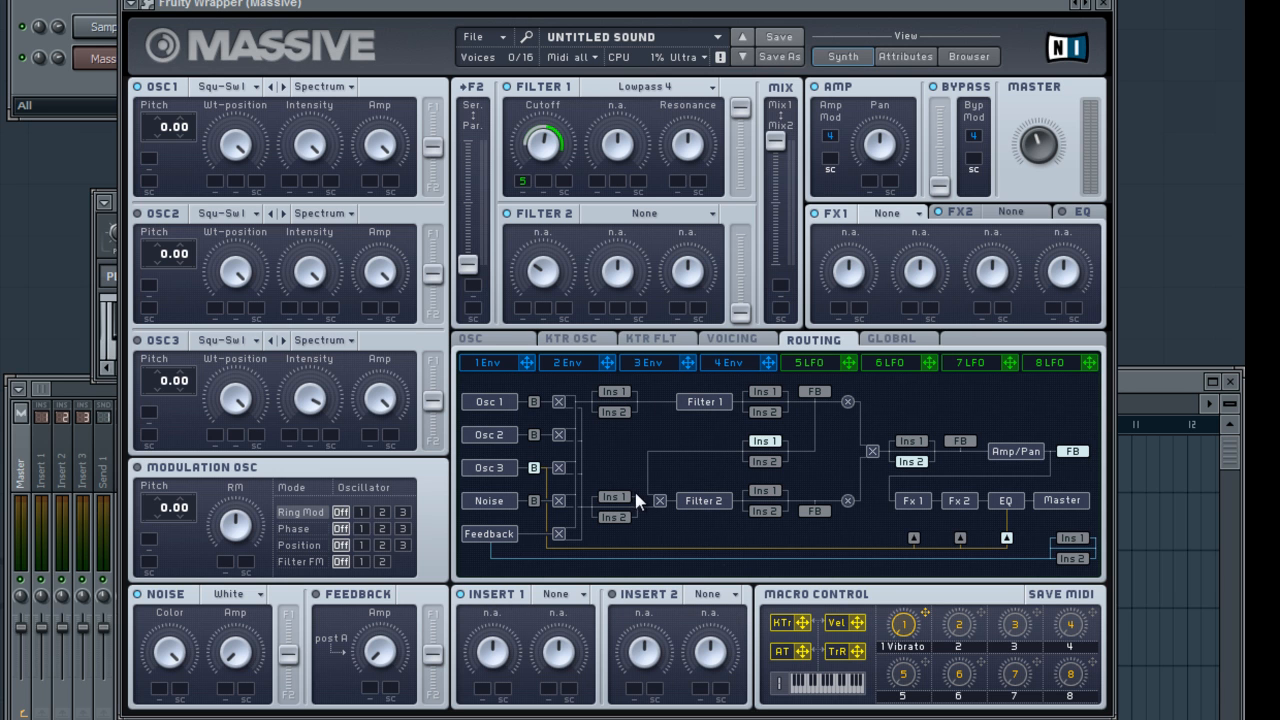
{"action": "left_click", "coordinate": [910, 441]}
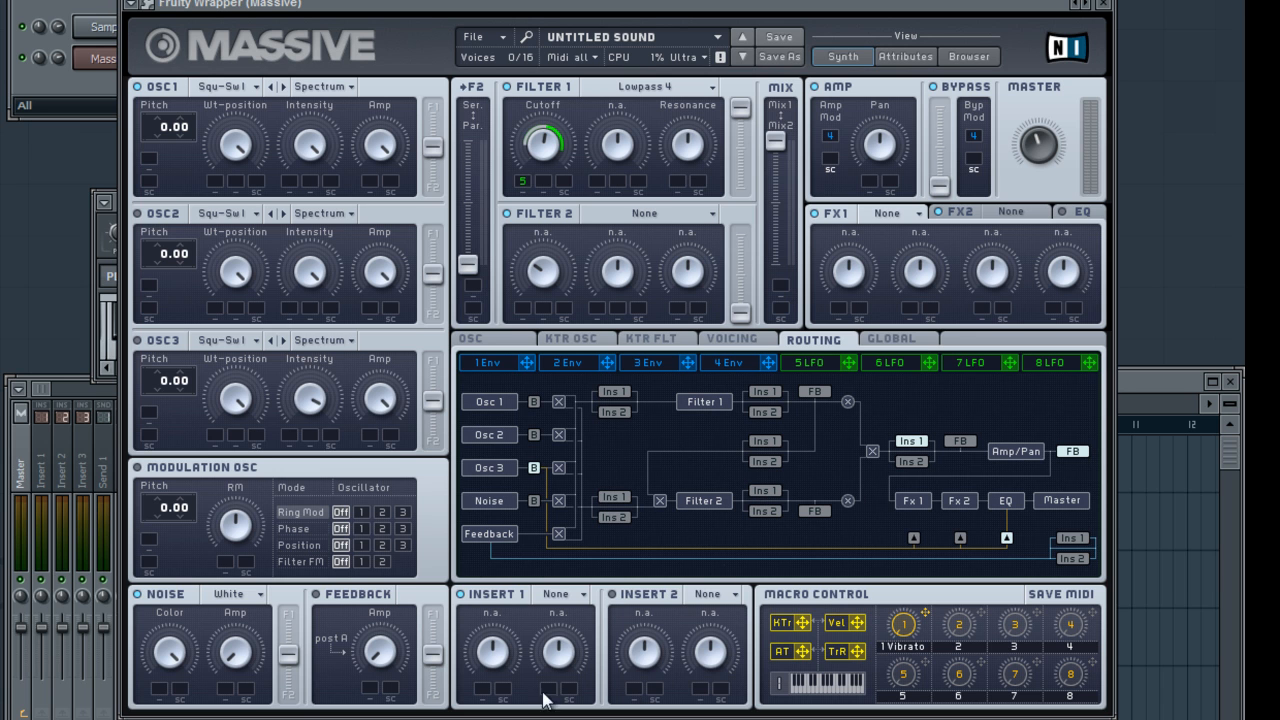
{"action": "left_click", "coordinate": [768, 392]}
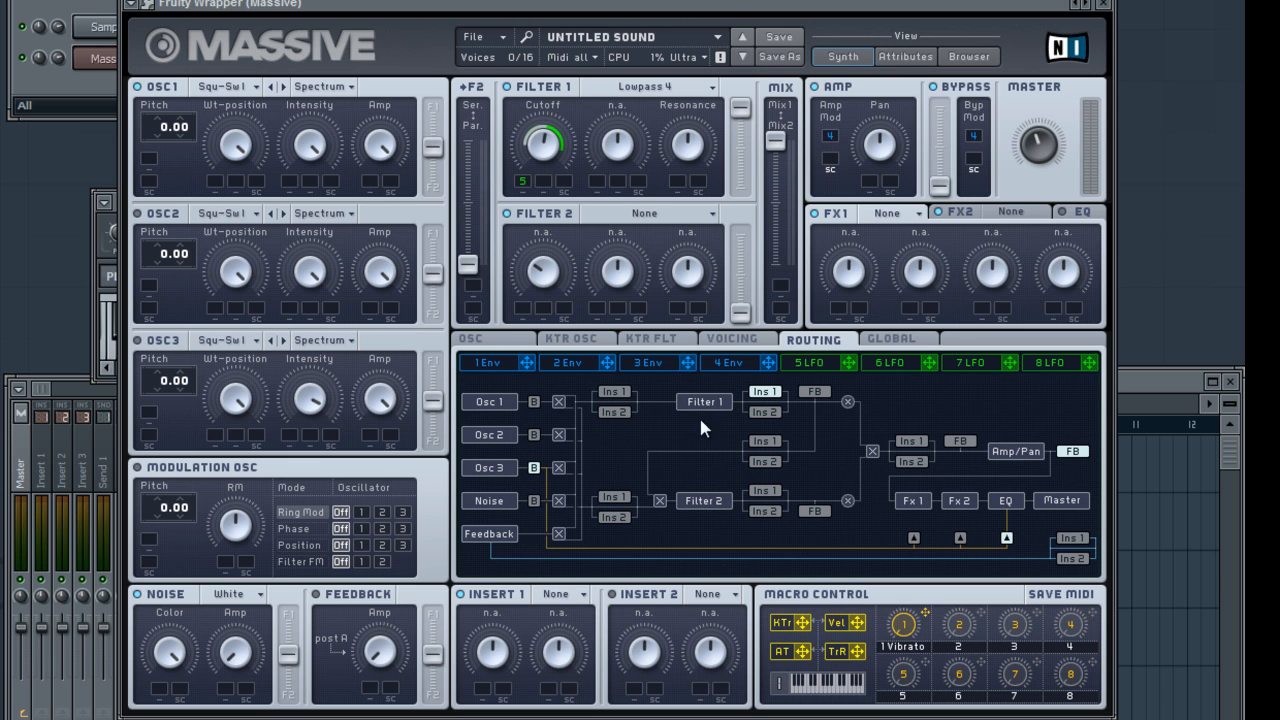
Load the Hardclipper effect into Insert 1 and raise its Dry/Wet and Drive
{"action": "left_click", "coordinate": [562, 594]}
{"action": "left_click", "coordinate": [524, 600]}
{"action": "left_click", "coordinate": [563, 595]}
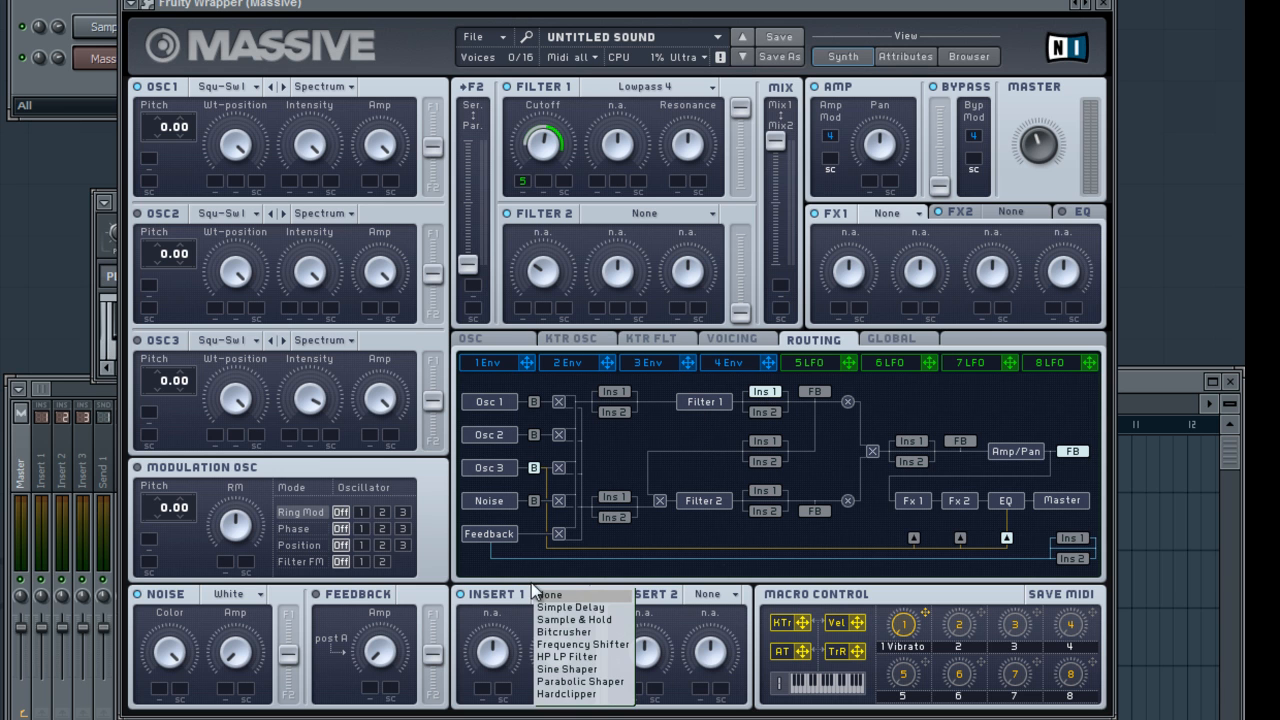
{"action": "left_click", "coordinate": [594, 698]}
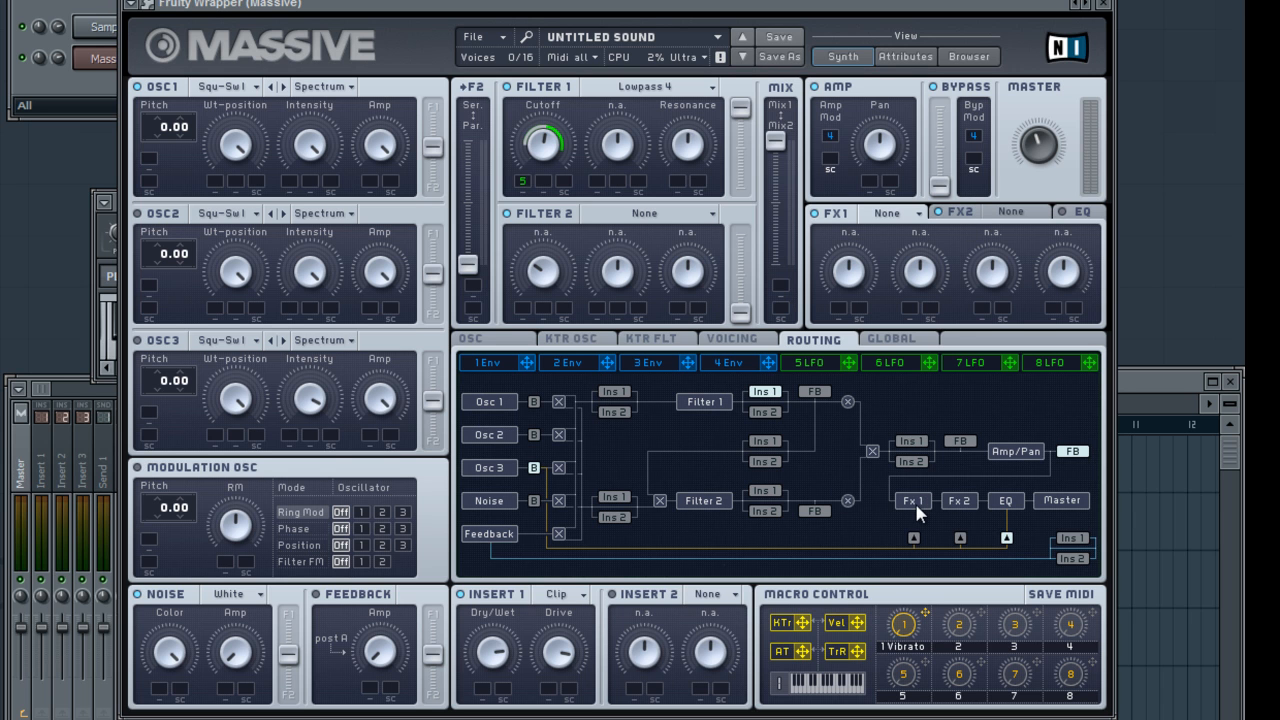
Load Reverb into FX1, reduce its Dry/Wet amount, and show the step sequencer
{"action": "left_click", "coordinate": [869, 220]}
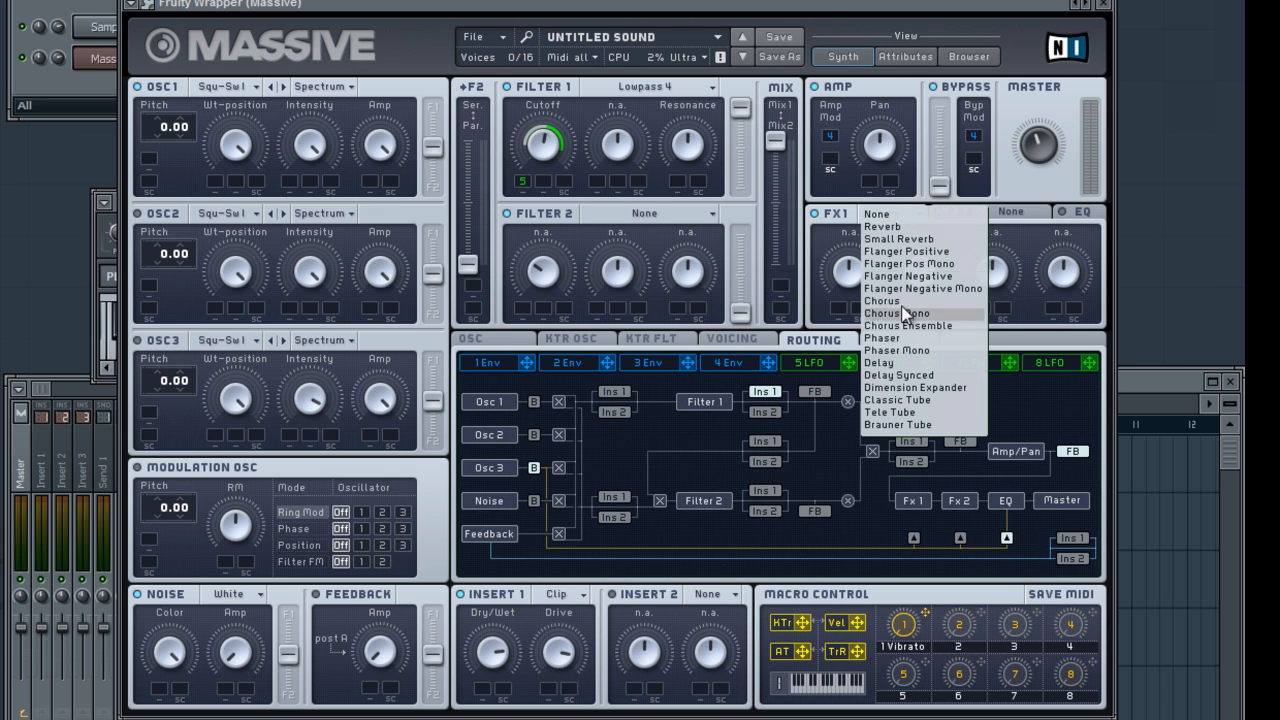
{"action": "left_click", "coordinate": [880, 226]}
{"action": "left_click_drag", "start_coordinate": [862, 280], "coordinate": [863, 321]}
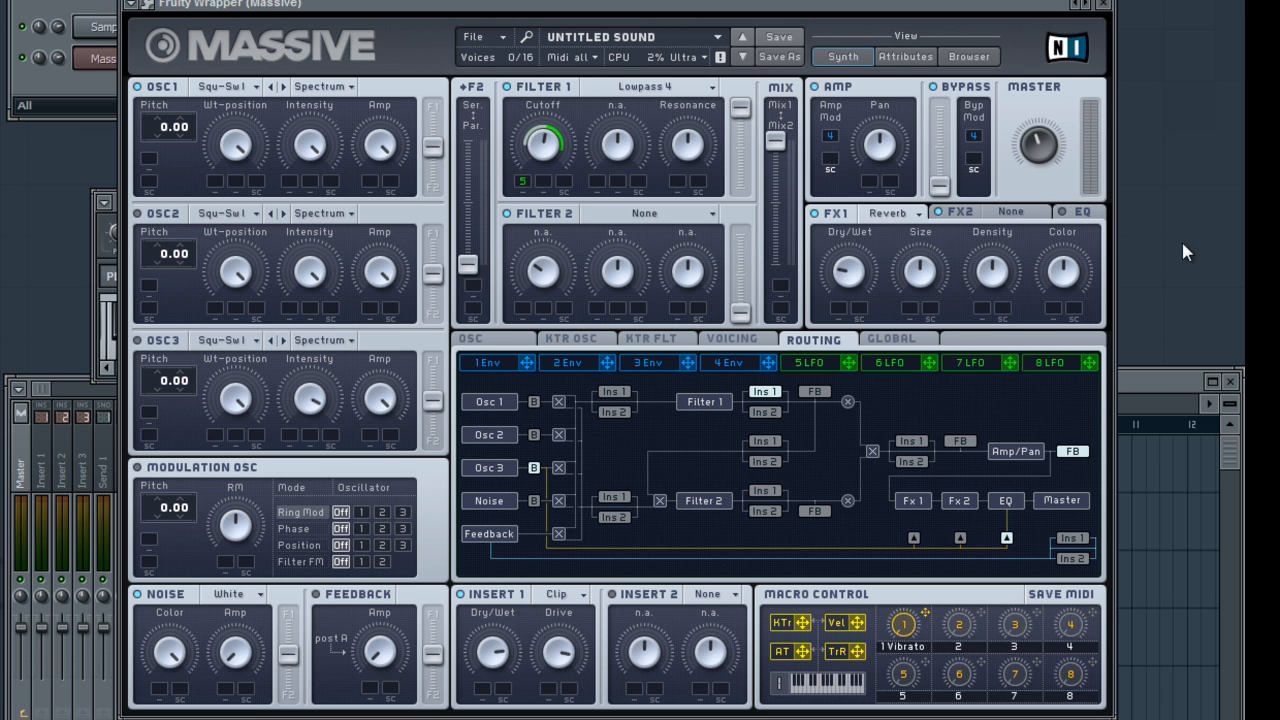
{"action": "key", "text": "F6"}
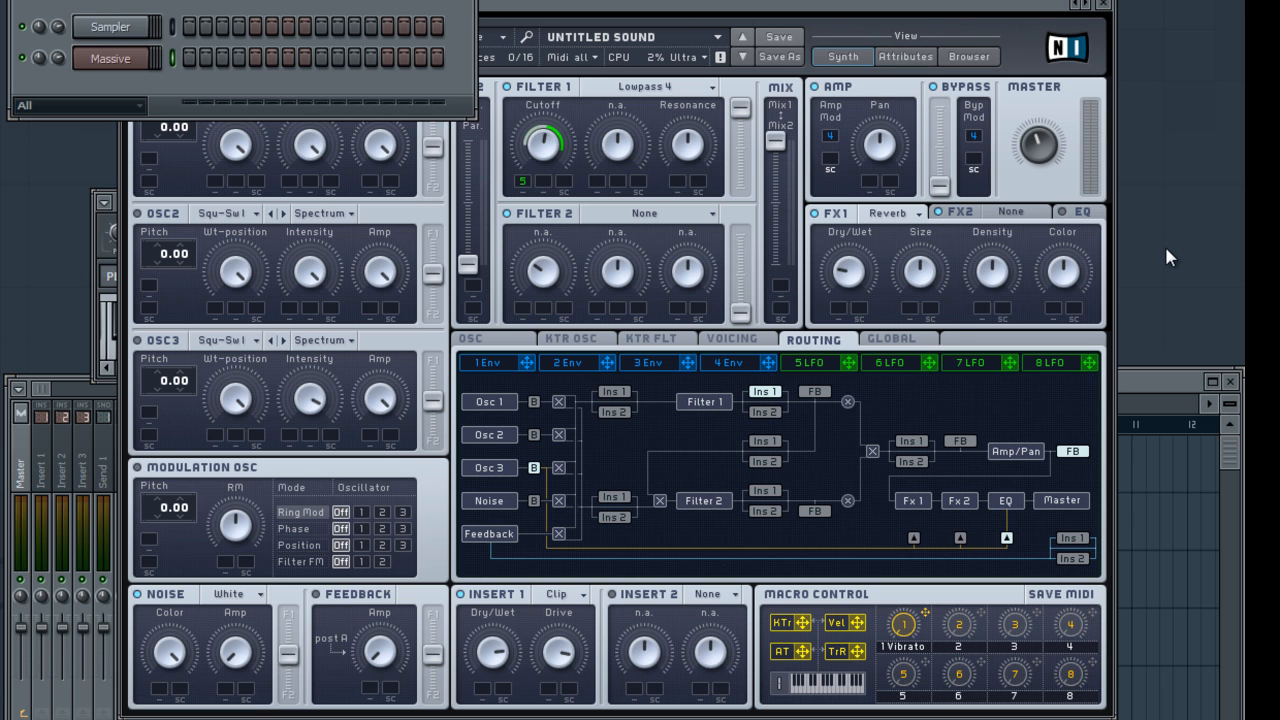